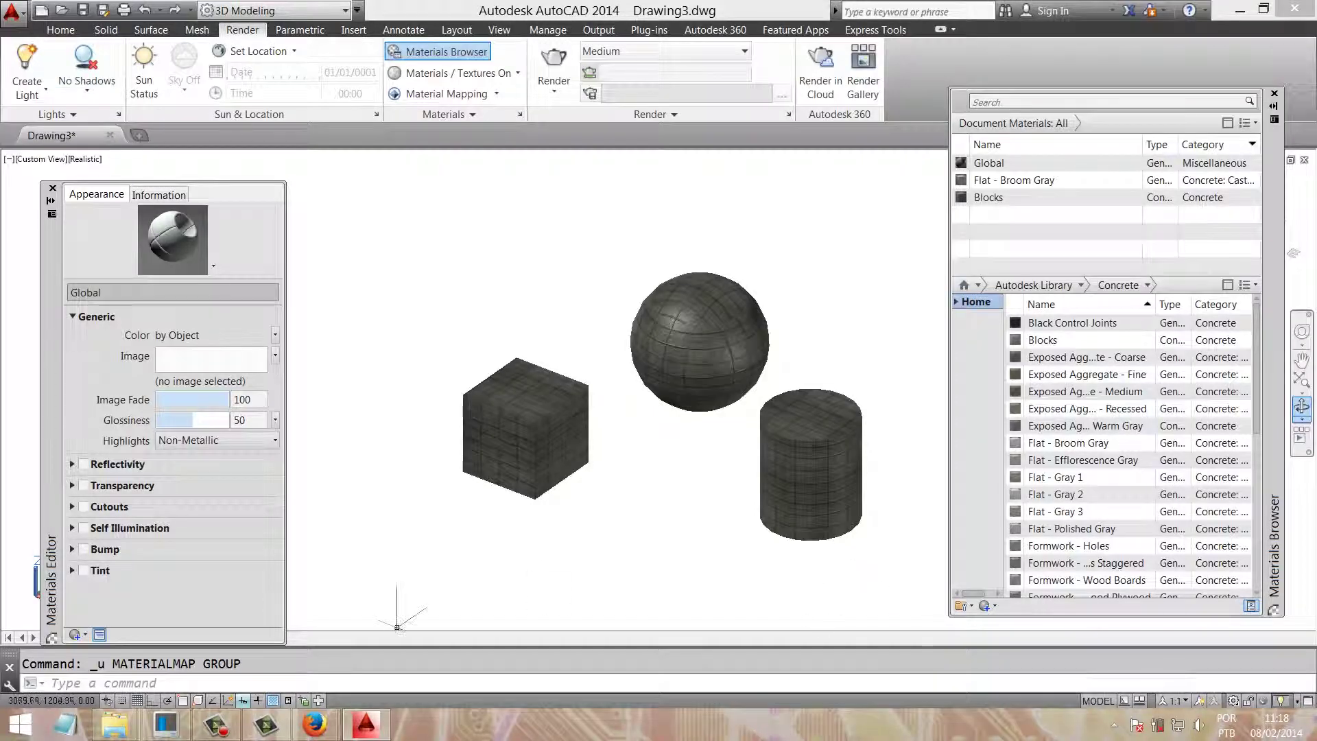
Step: Expand the Materials panel to reveal Remove Materials, Attach By Layer and the mapping options
{"action": "left_click", "coordinate": [216, 723]}
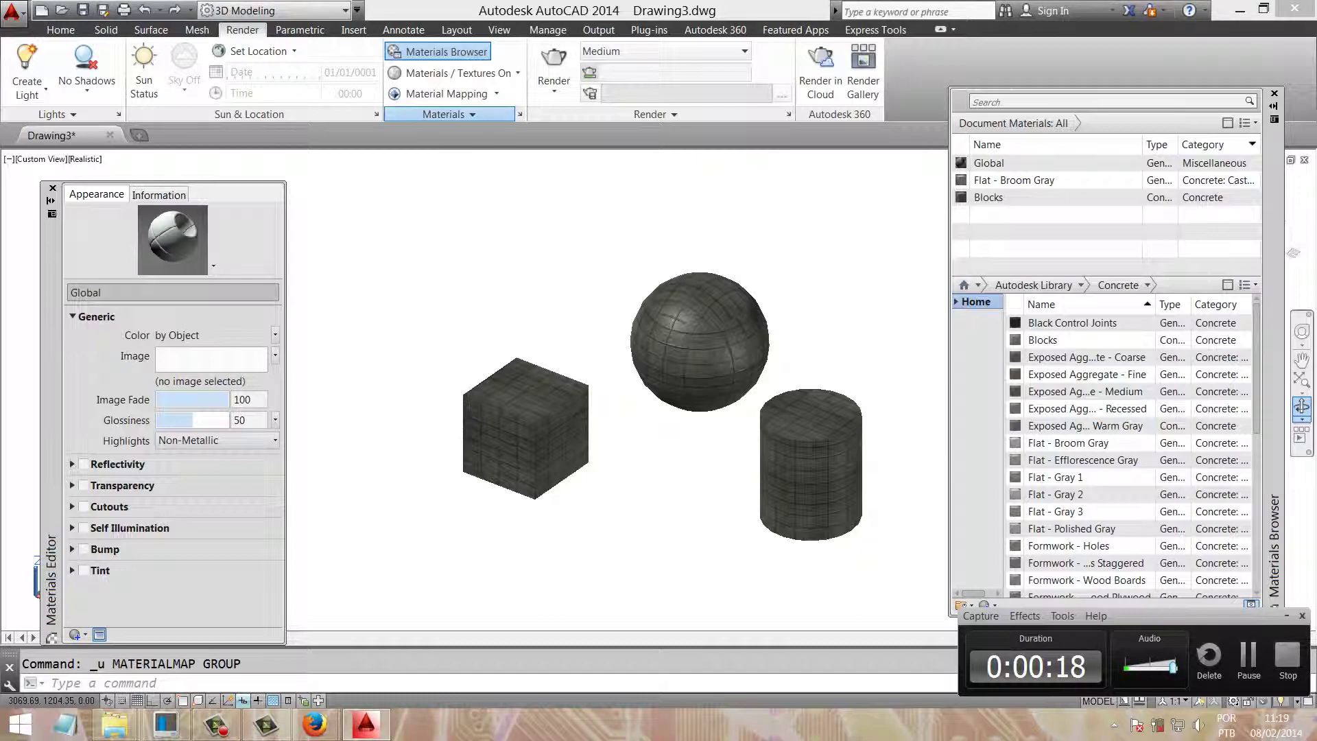
{"action": "left_click", "coordinate": [450, 114]}
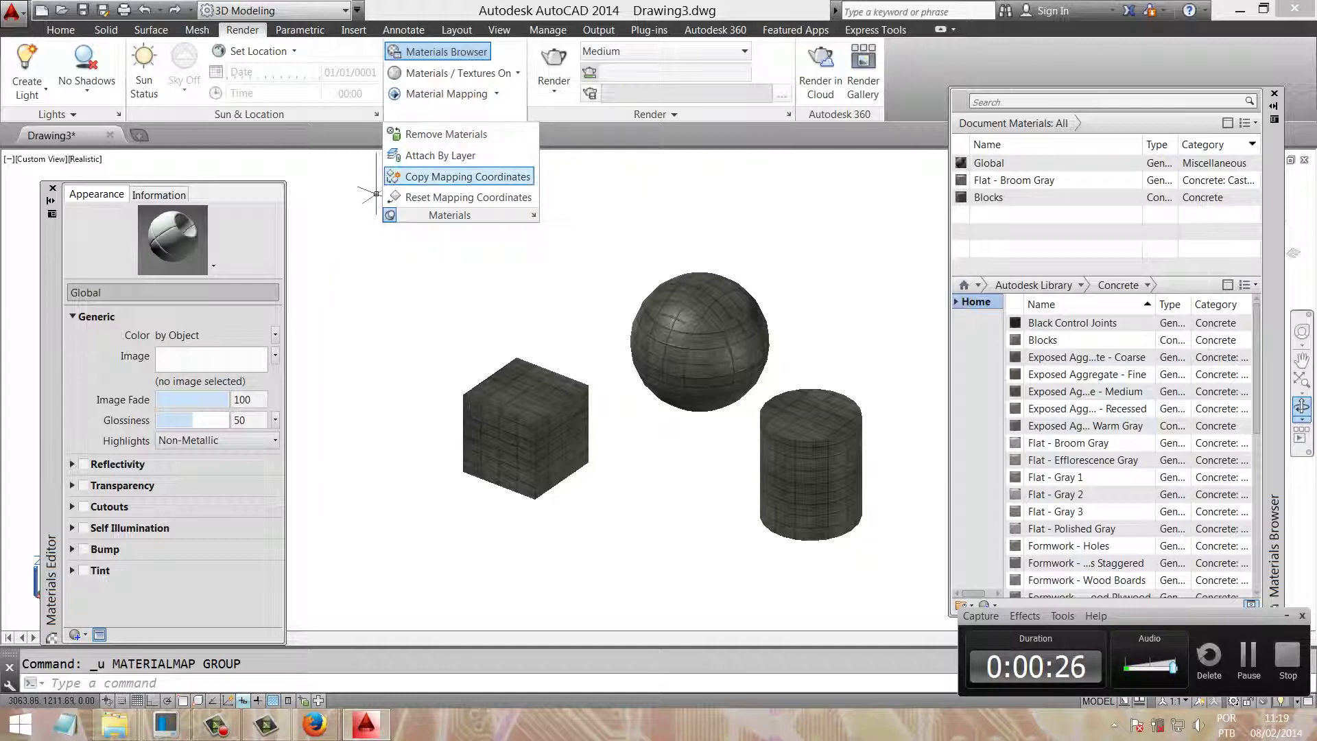
Step: Apply spherical material mapping to the cube, sphere and cylinder, then browse for a texture image
{"action": "left_click", "coordinate": [452, 176]}
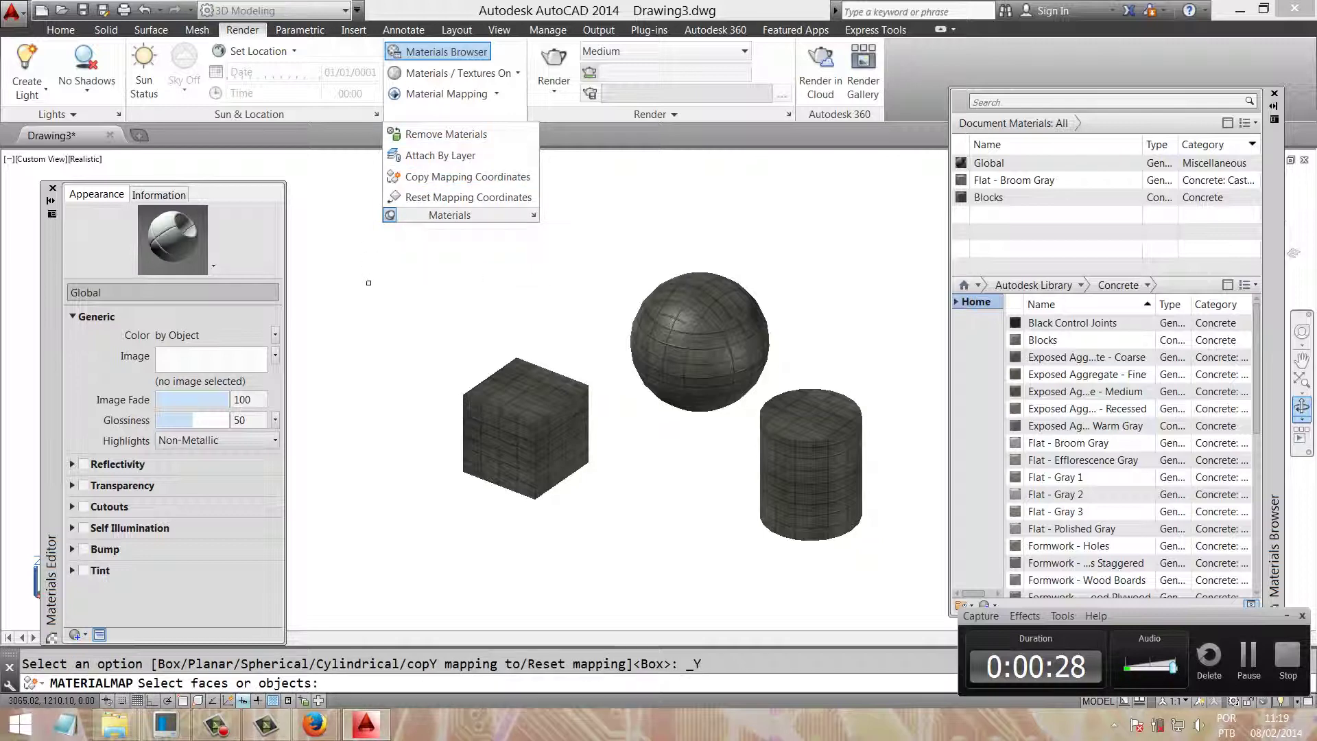
{"action": "left_click", "coordinate": [446, 93]}
{"action": "left_click", "coordinate": [428, 223]}
{"action": "left_click", "coordinate": [548, 405]}
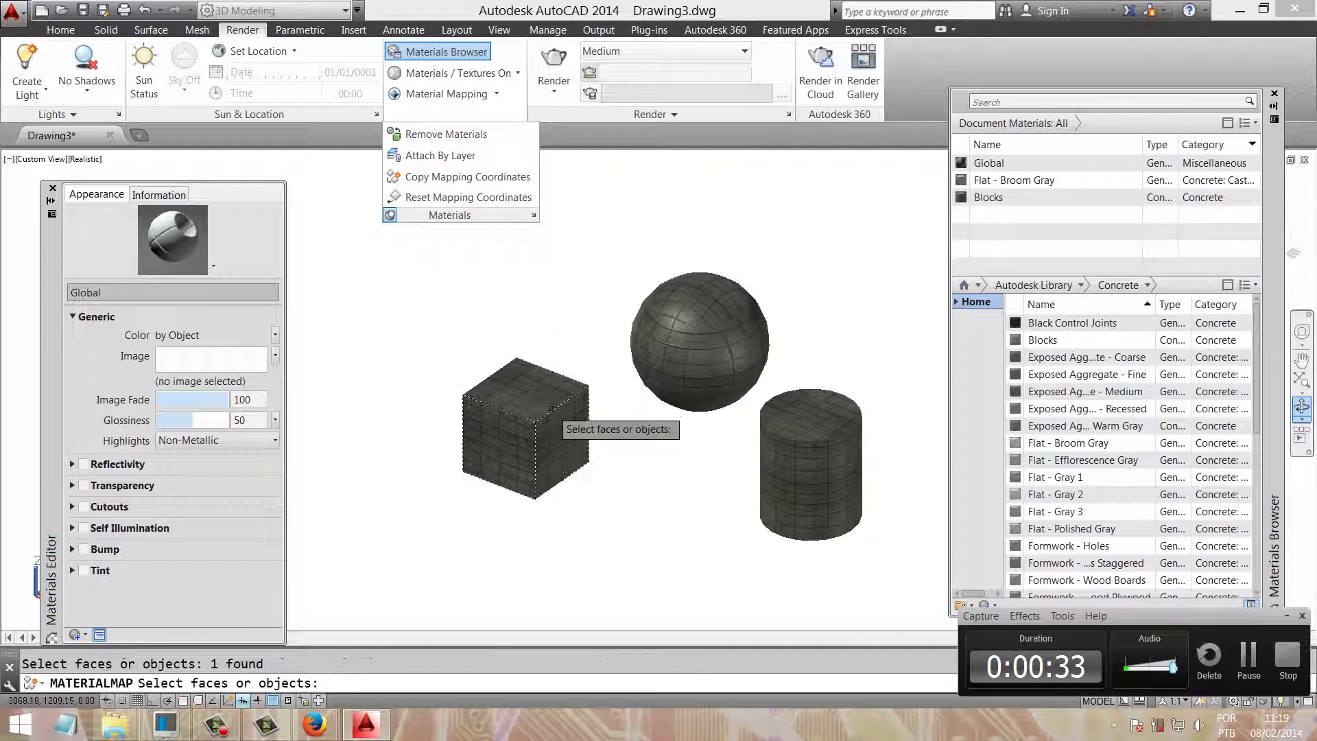
{"action": "left_click", "coordinate": [771, 448]}
{"action": "key", "text": "Return"}
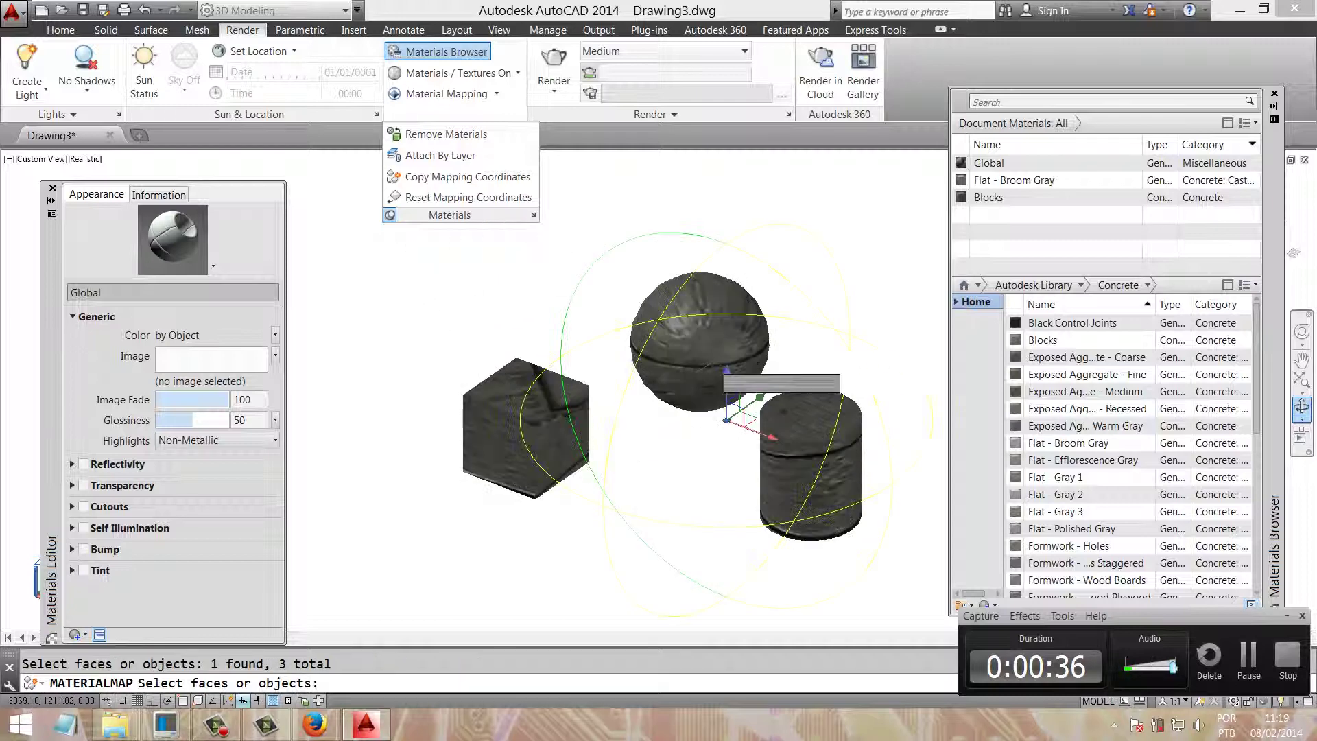
{"action": "key", "text": "Return"}
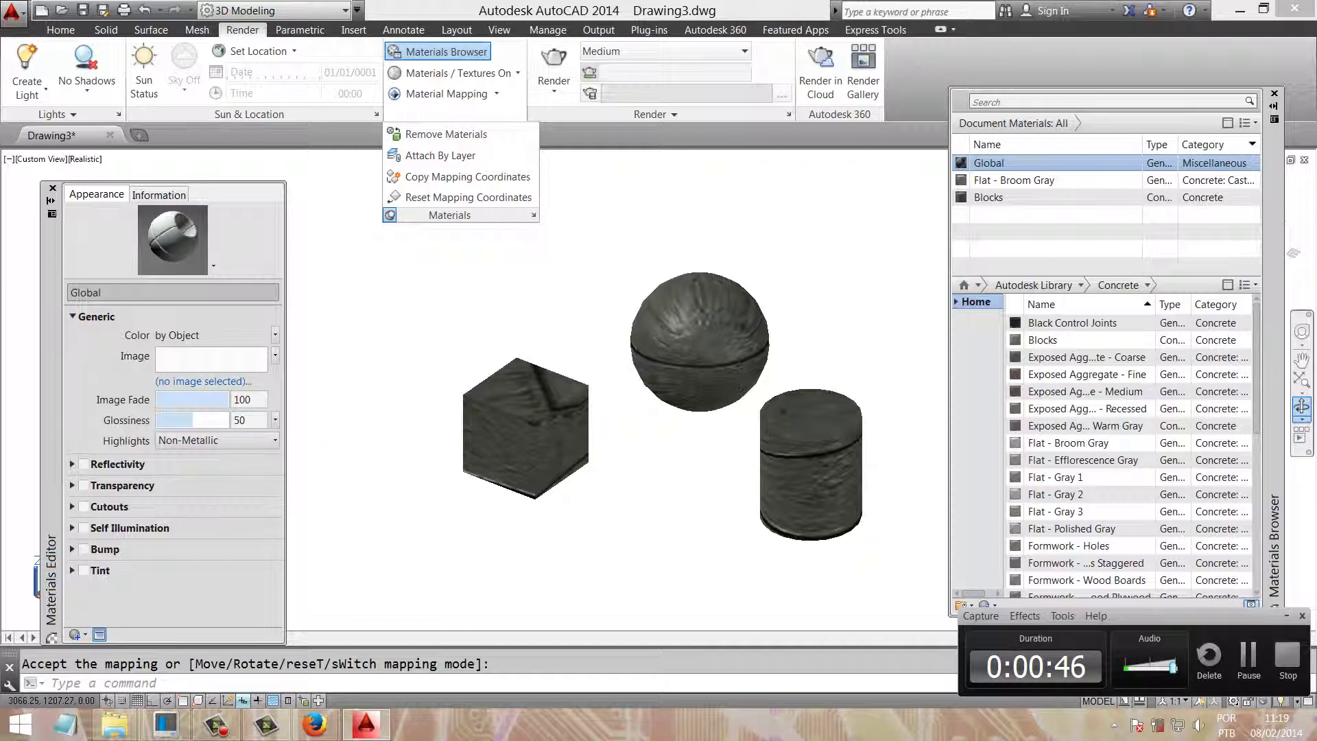
{"action": "left_click", "coordinate": [203, 381]}
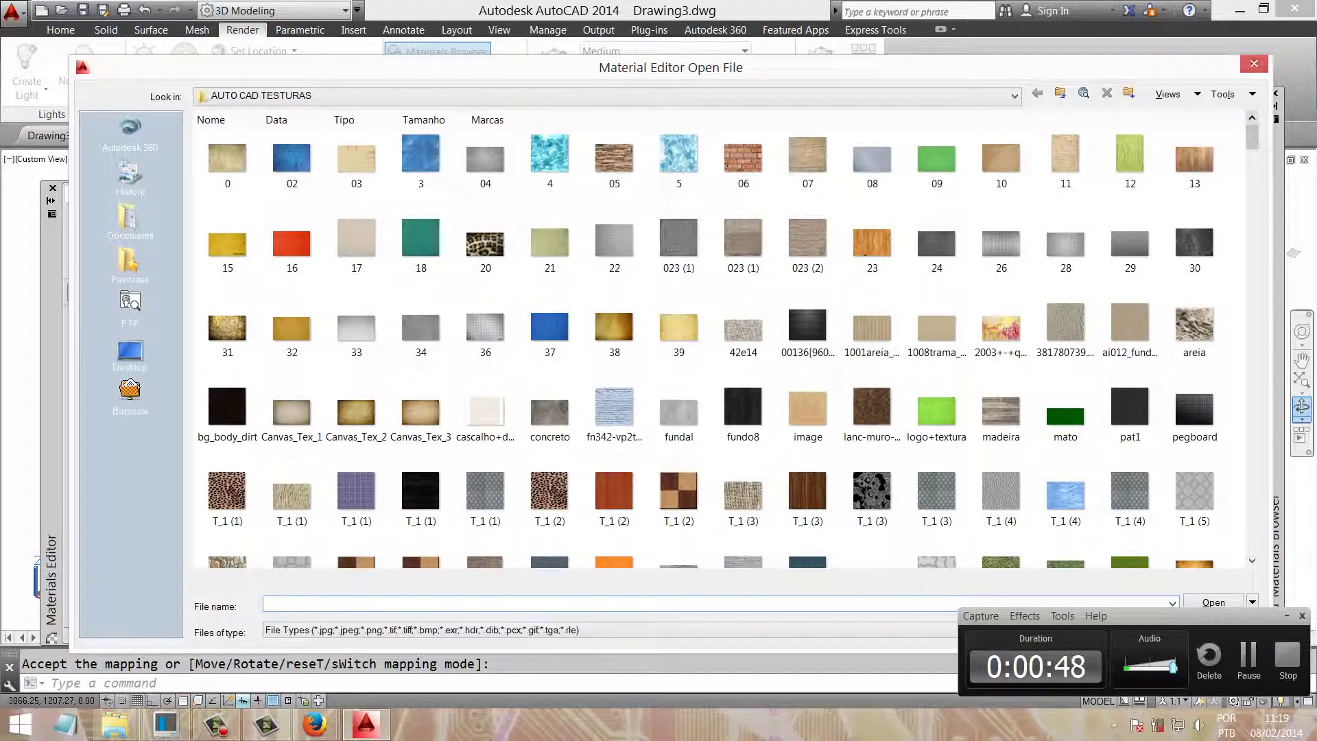
Step: Cancel the texture file browser and show the Blocks document material's properties
{"action": "left_click", "coordinate": [1253, 63]}
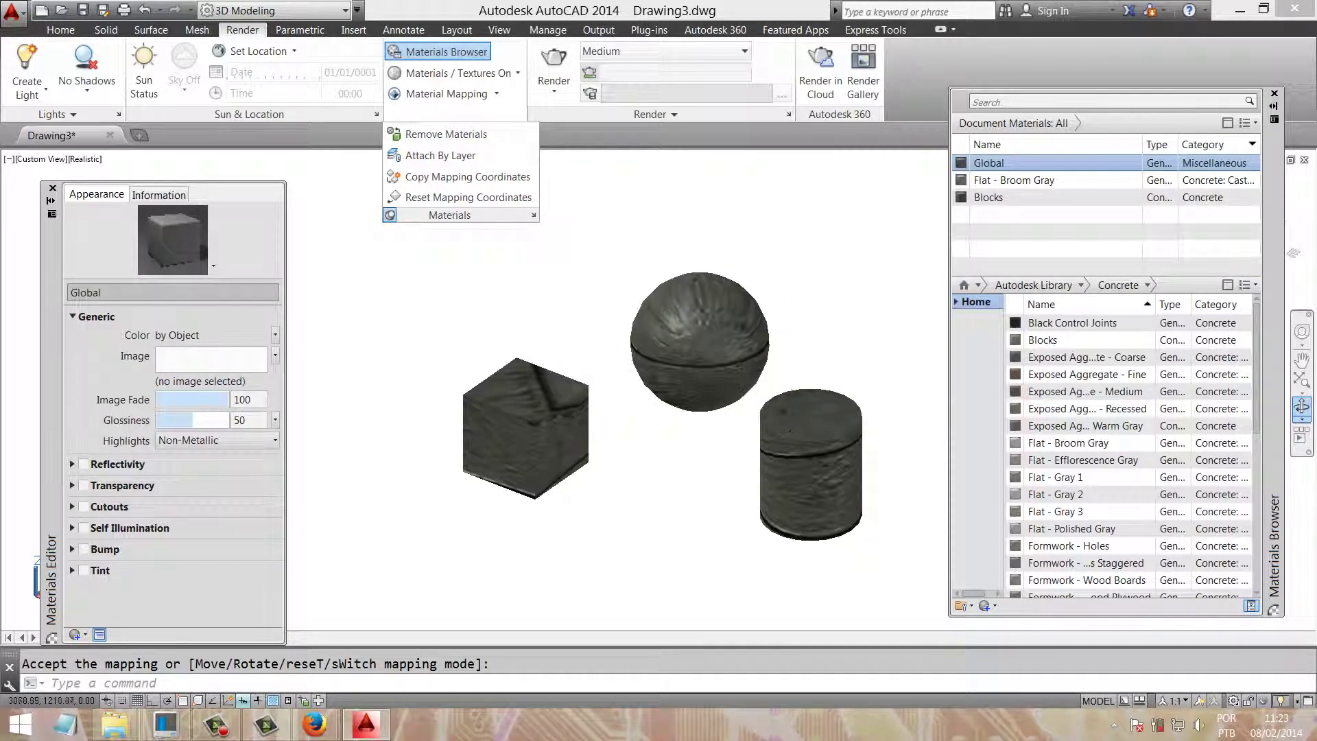
{"action": "left_click", "coordinate": [988, 196]}
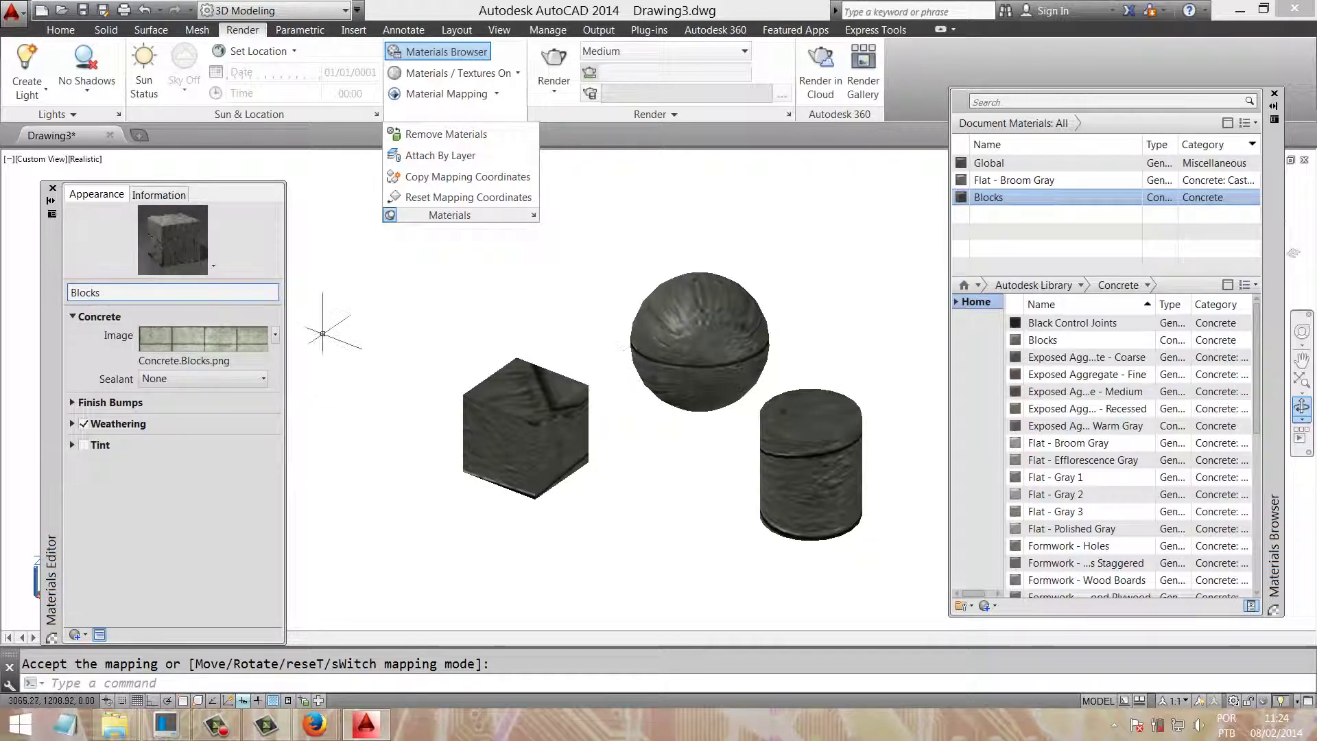
Step: Open the Texture Editor for the Blocks image through Edit Image
{"action": "left_click", "coordinate": [214, 265]}
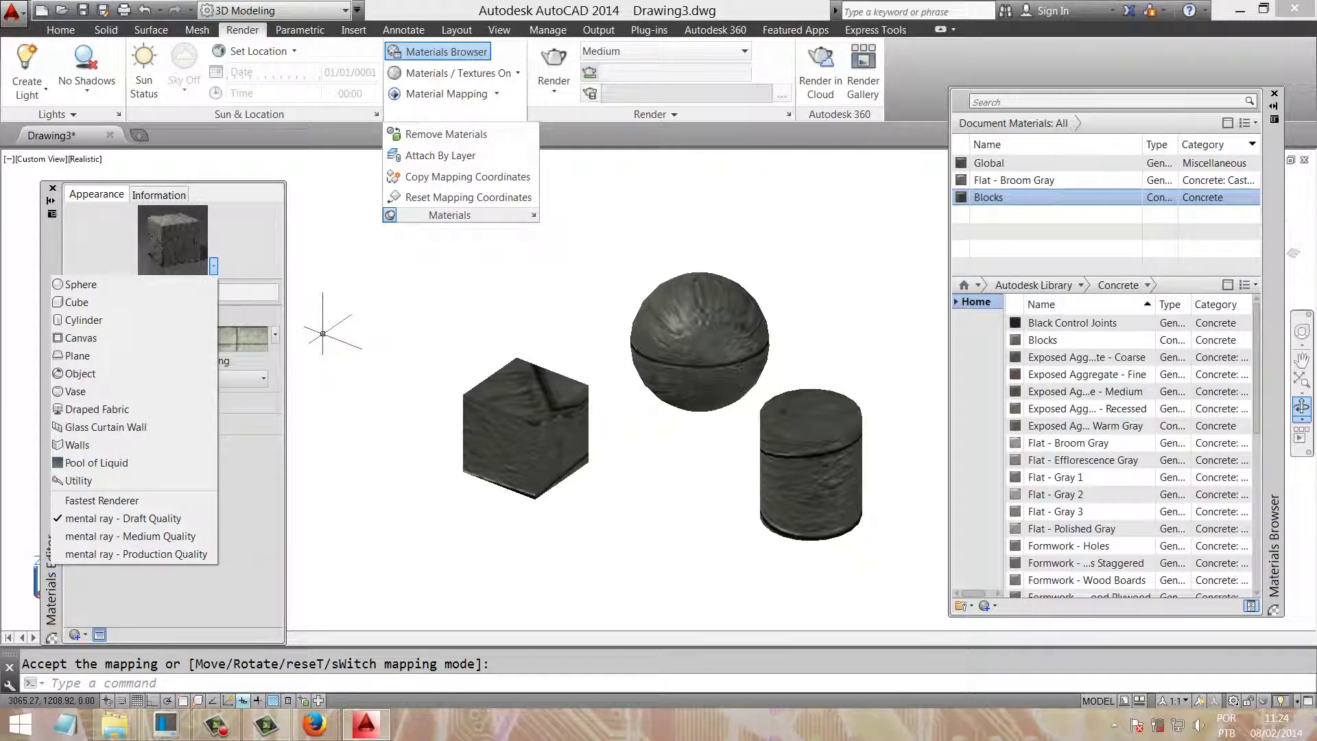
{"action": "left_click", "coordinate": [322, 333]}
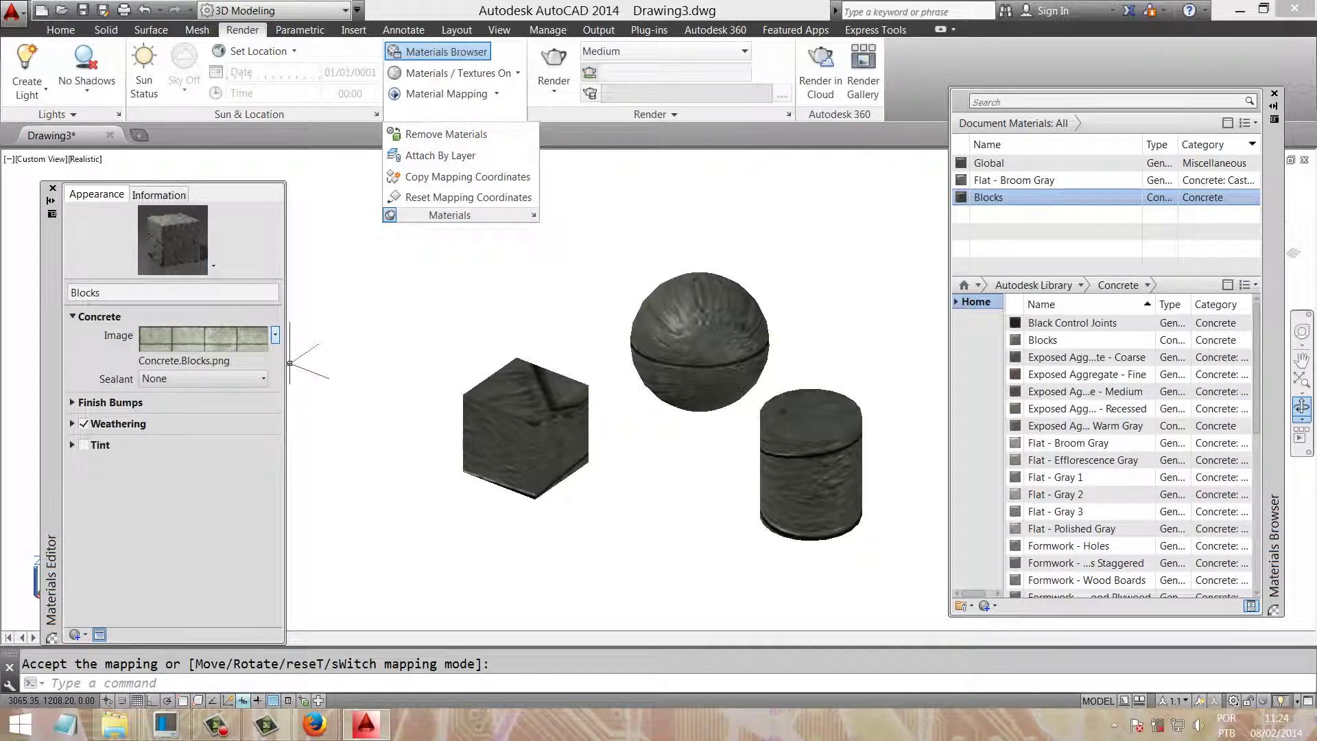
{"action": "left_click", "coordinate": [274, 335]}
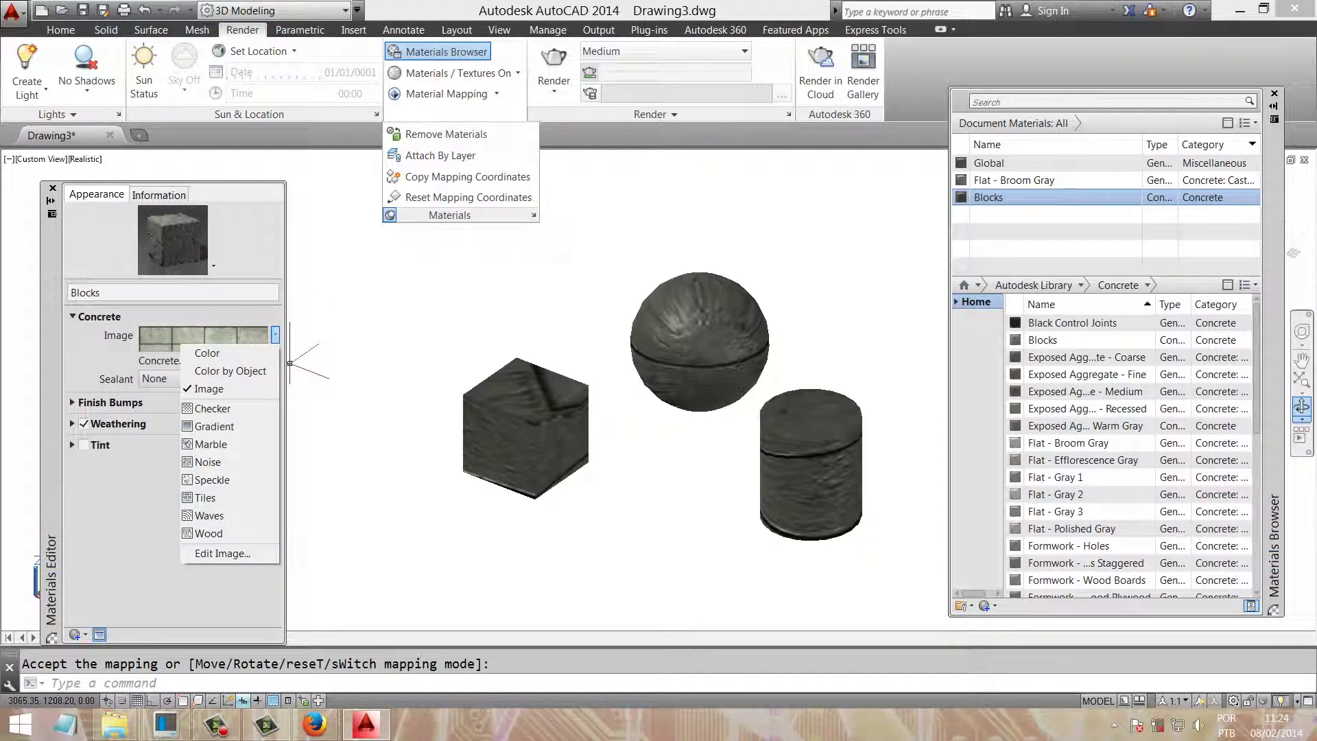
{"action": "left_click", "coordinate": [222, 553]}
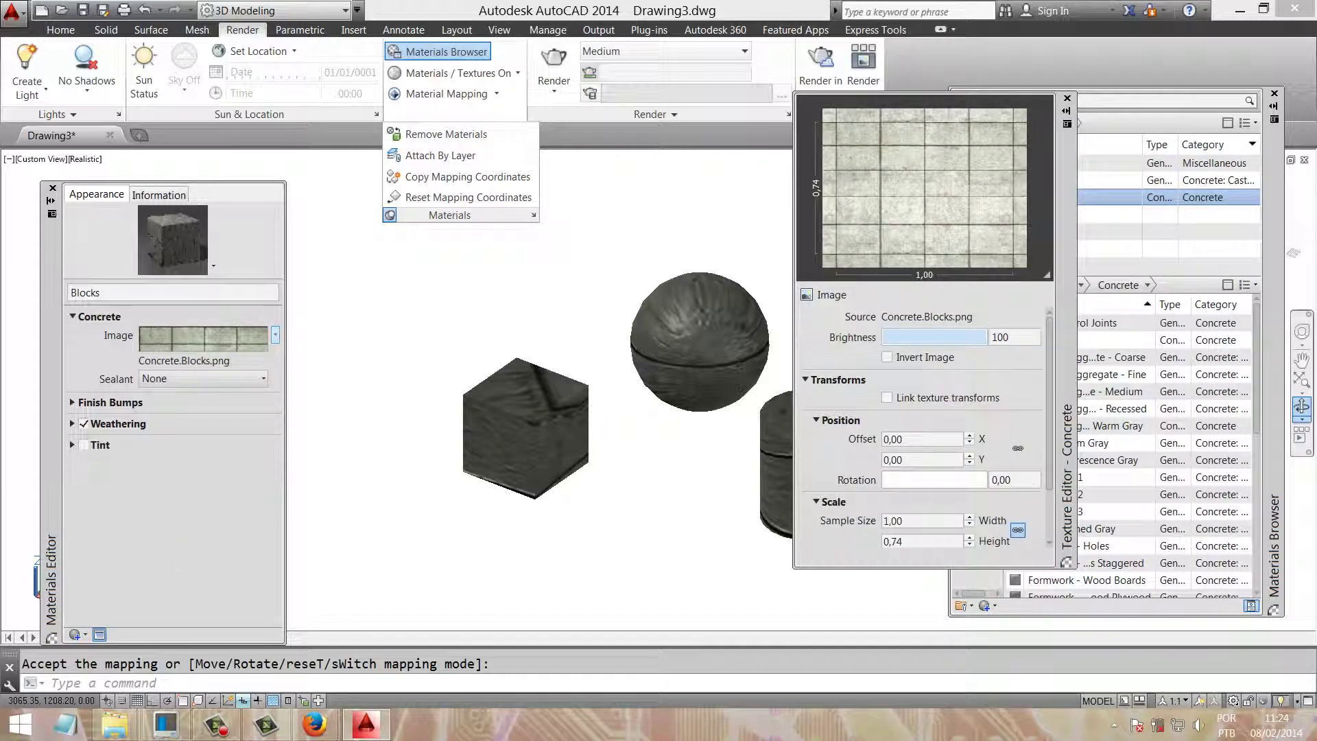
Step: Set the Blocks texture sample width to 0,50, then to 0,25
{"action": "double_click", "coordinate": [891, 520]}
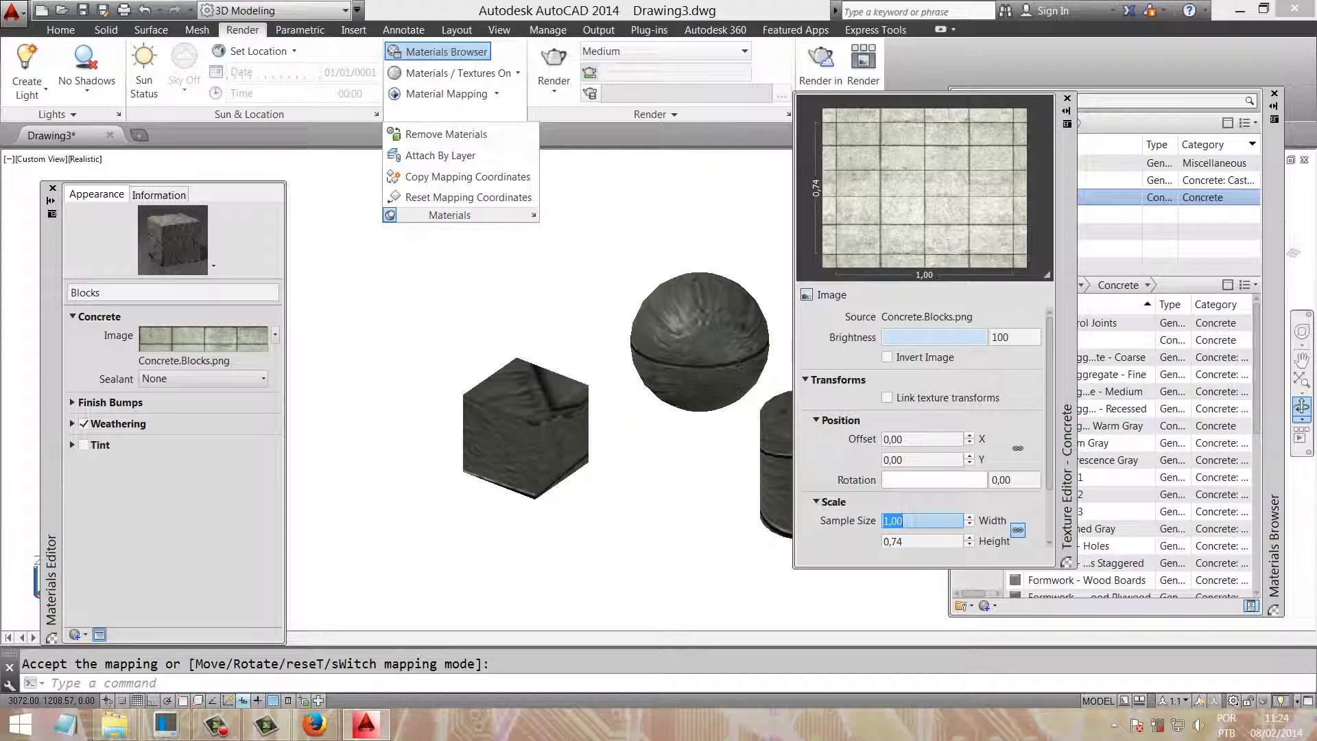
{"action": "type", "text": "0,50"}
{"action": "key", "text": "Return"}
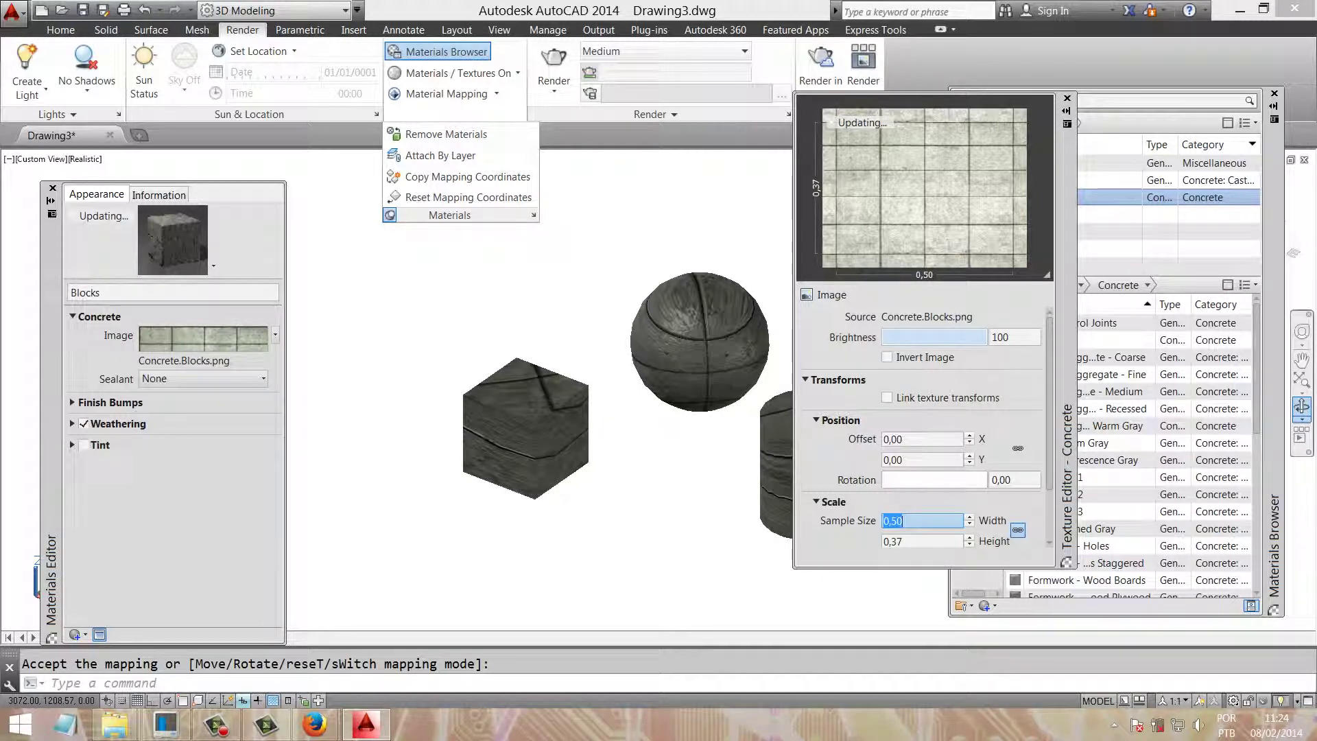
{"action": "type", "text": "0,25"}
{"action": "key", "text": "Return"}
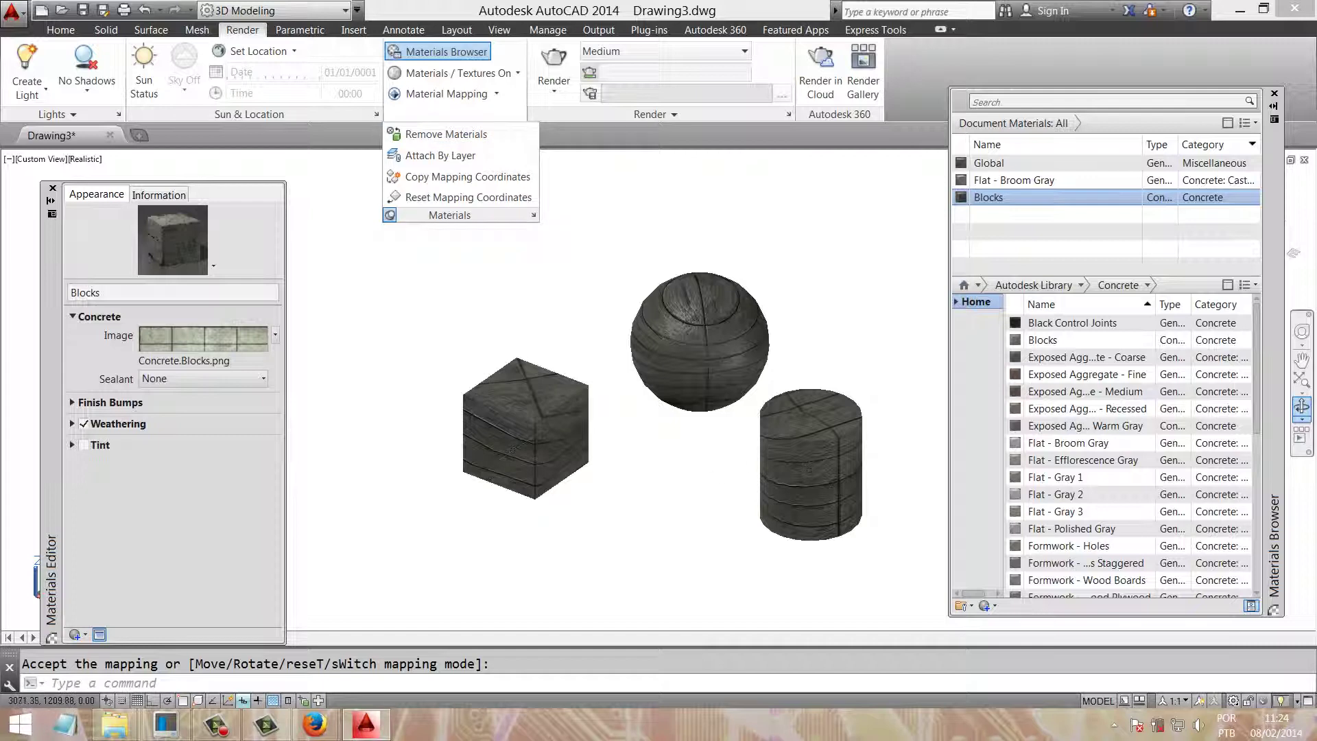
Step: End the pending mapping prompt and reset mapping coordinates on all three solids
{"action": "key", "text": "Return"}
{"action": "key", "text": "ctrl+a"}
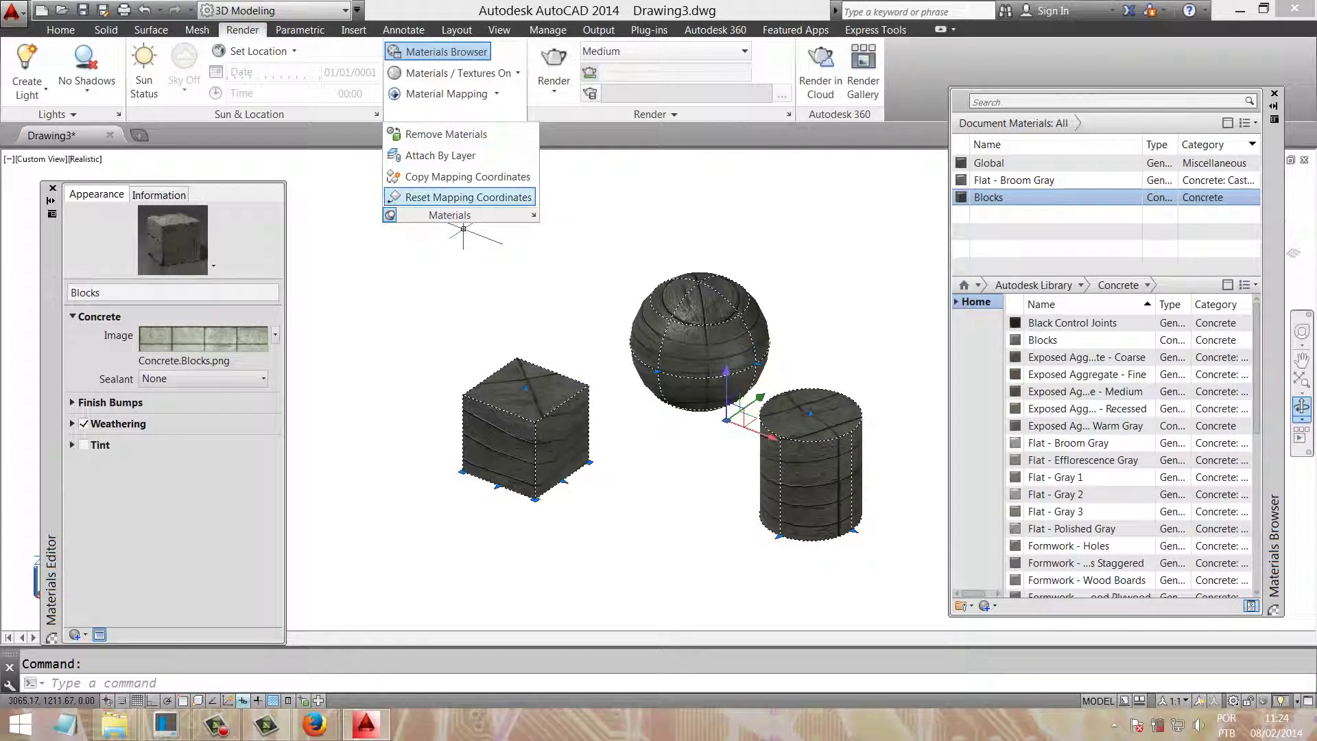
{"action": "left_click", "coordinate": [454, 198]}
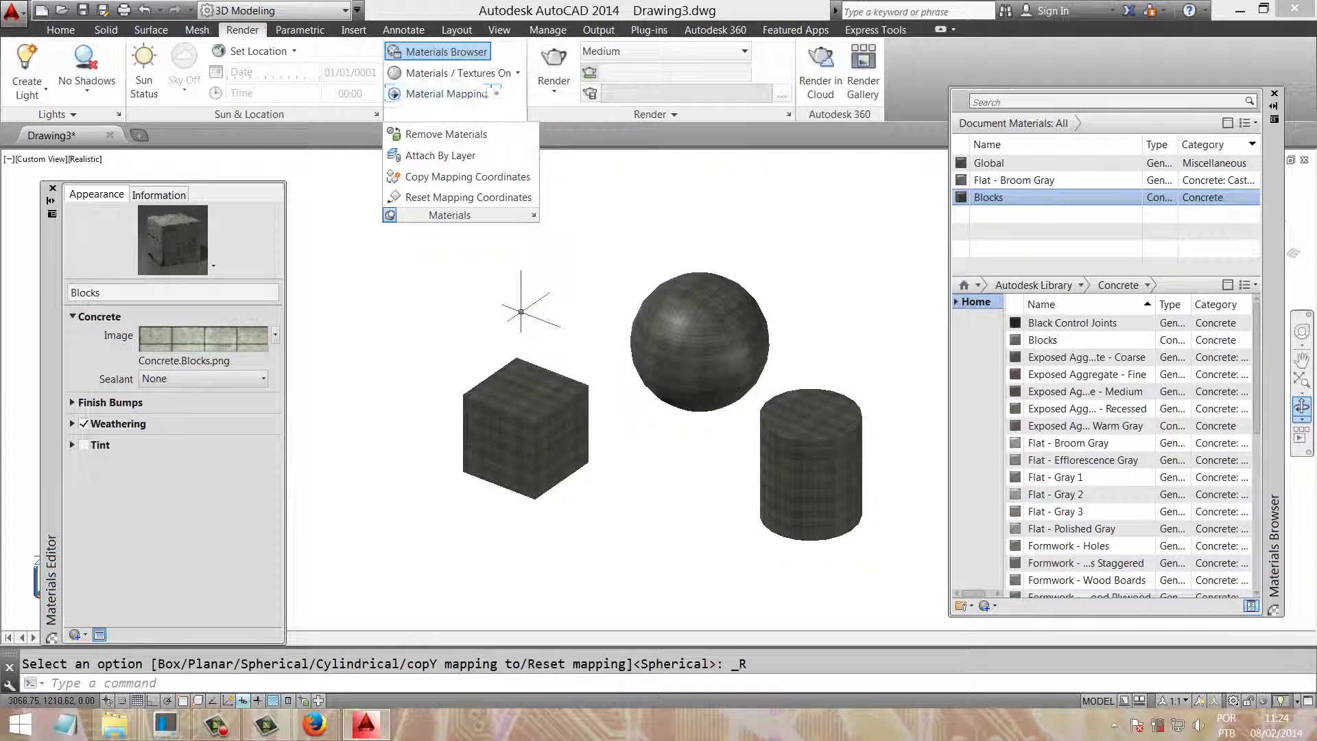
Step: Apply cylindrical mapping to the cube, sphere and cylinder
{"action": "left_click", "coordinate": [496, 94]}
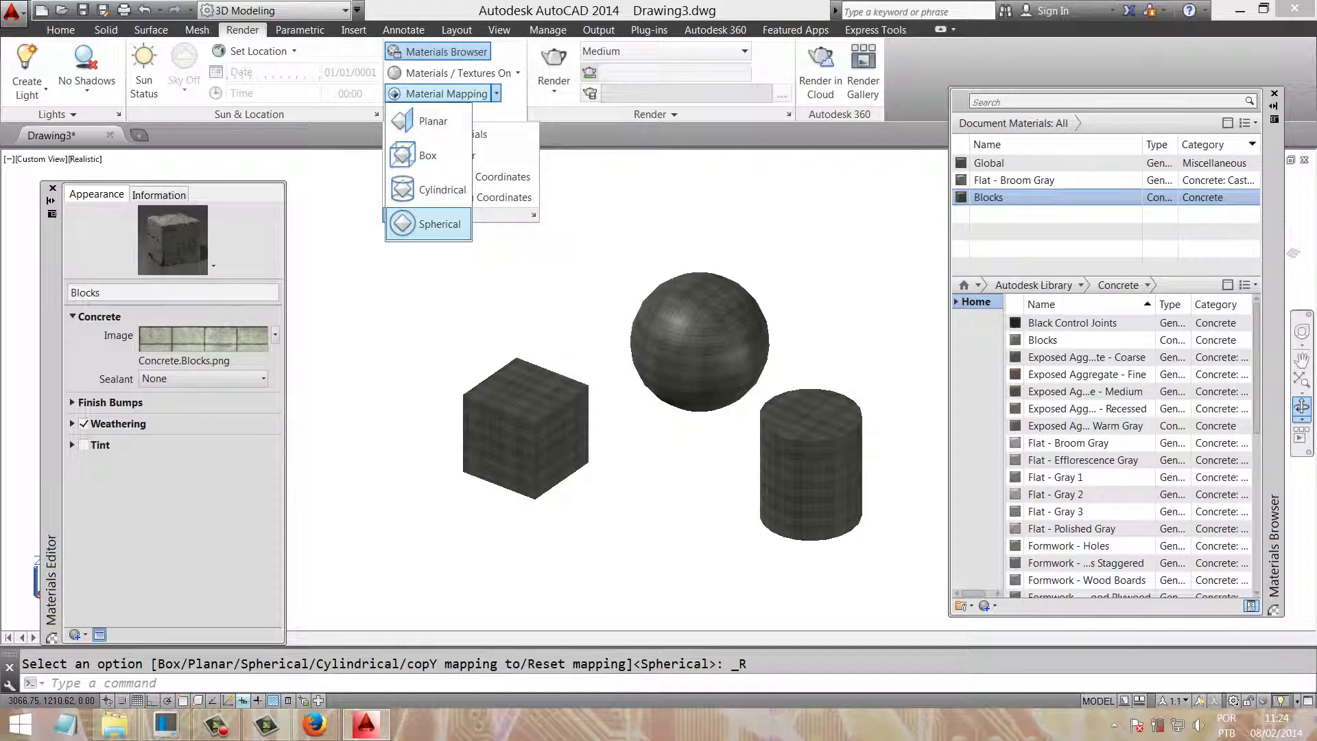
{"action": "key", "text": "Escape"}
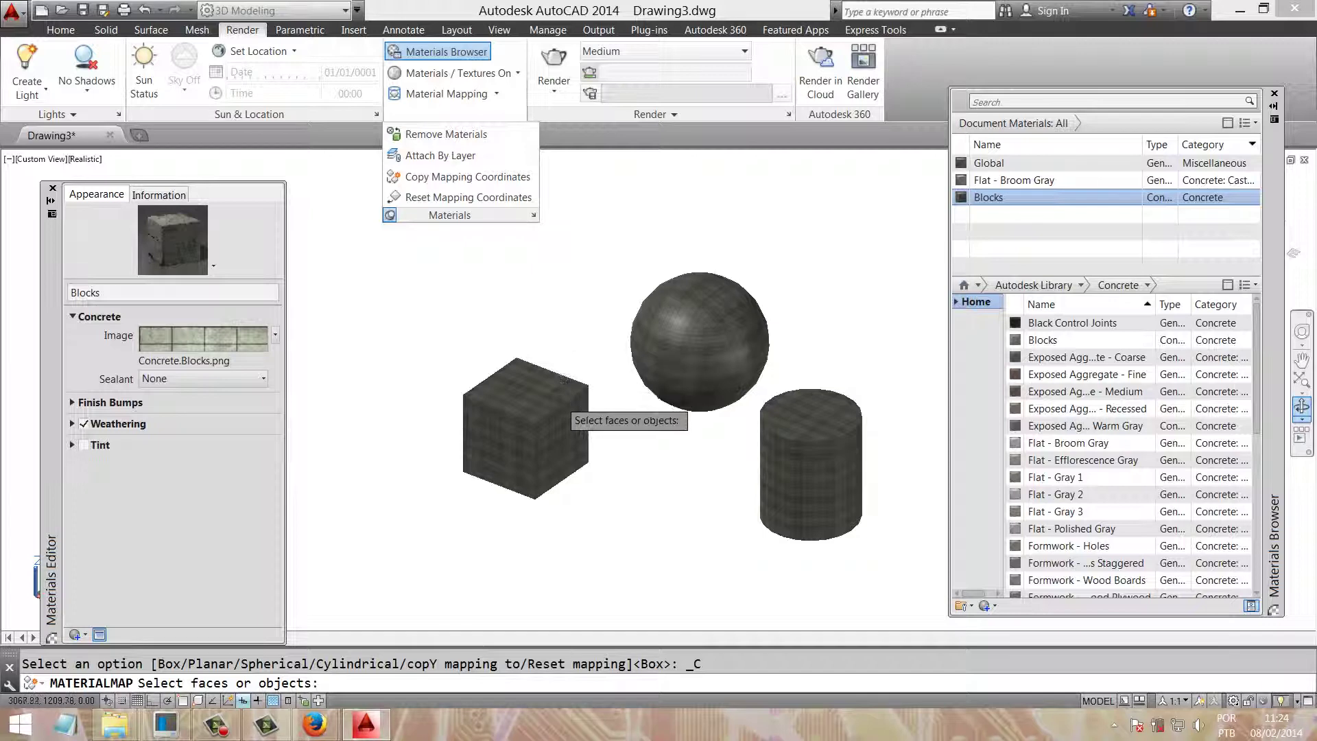
{"action": "left_click", "coordinate": [558, 399]}
{"action": "left_click", "coordinate": [675, 353]}
{"action": "left_click", "coordinate": [782, 436]}
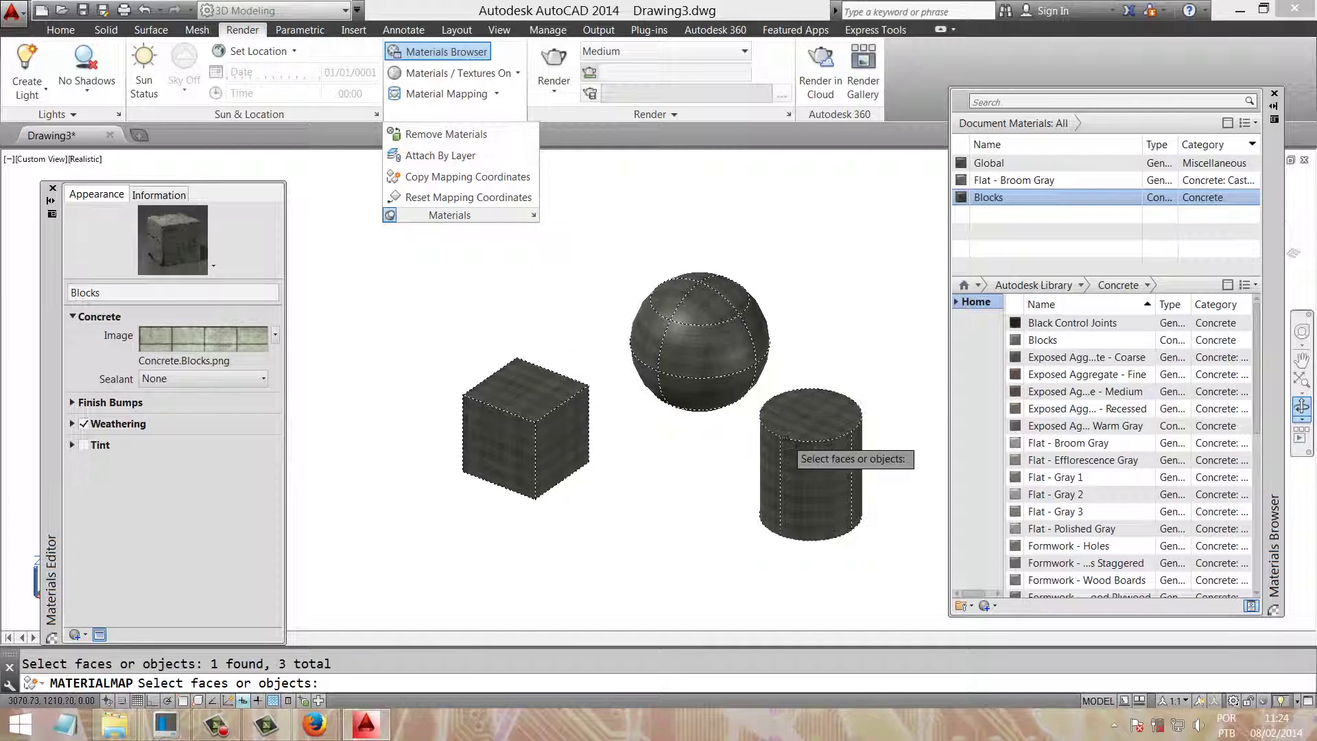
{"action": "key", "text": "Return"}
{"action": "key", "text": "Return"}
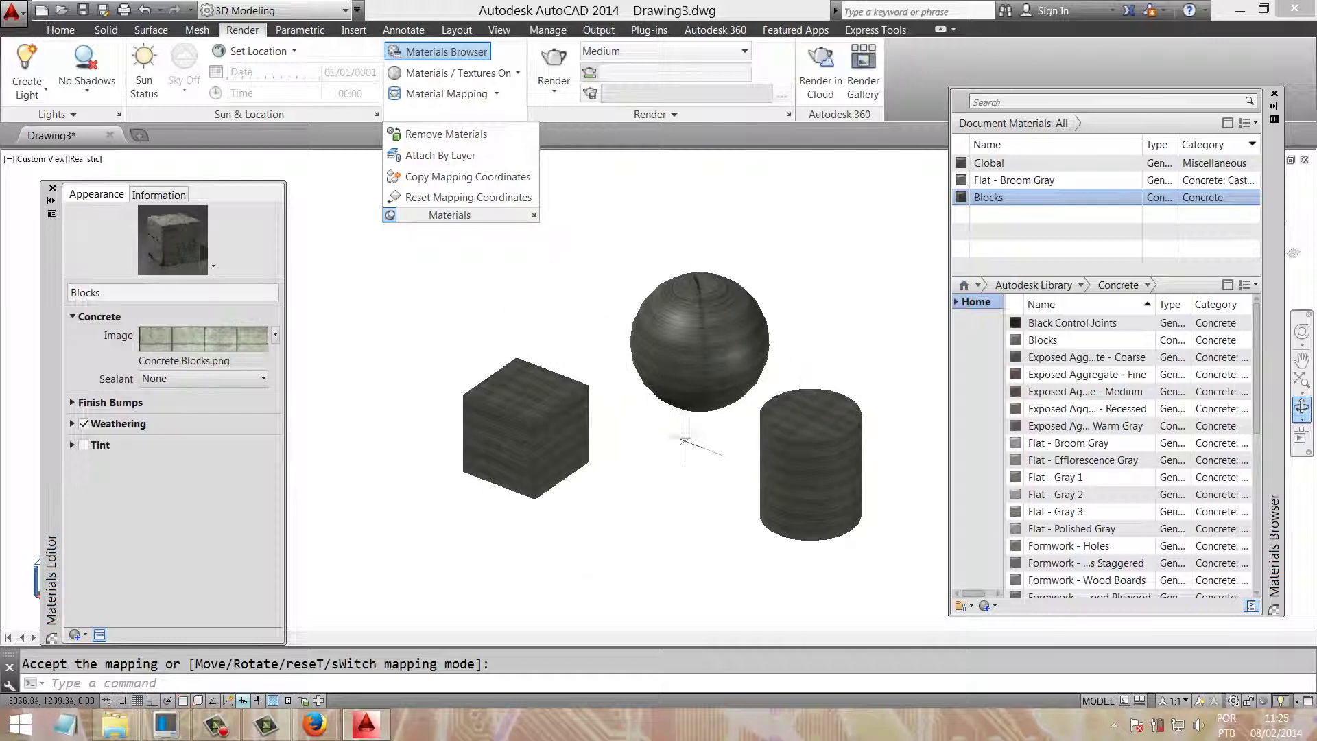
Step: Reset the mapping coordinates on the cylinder, sphere and cube
{"action": "key", "text": "Return"}
{"action": "left_click", "coordinate": [708, 360]}
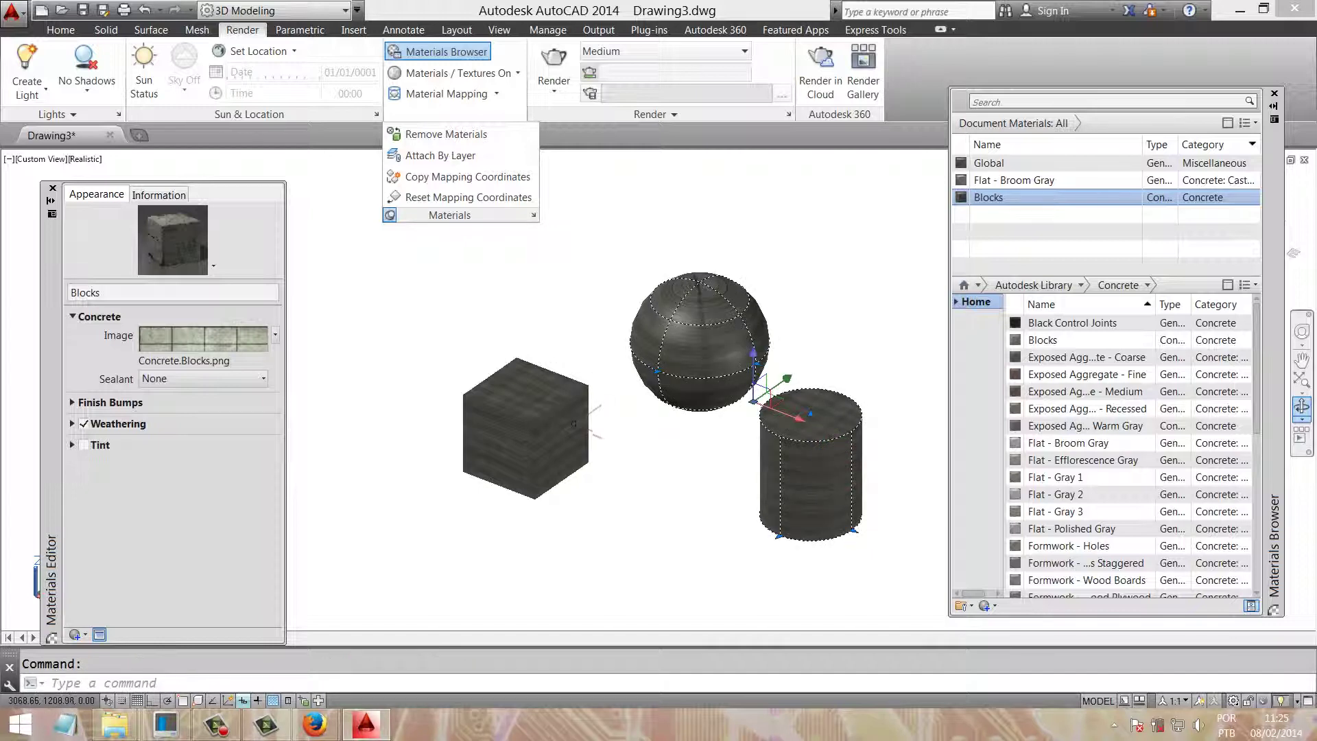
{"action": "left_click", "coordinate": [574, 423]}
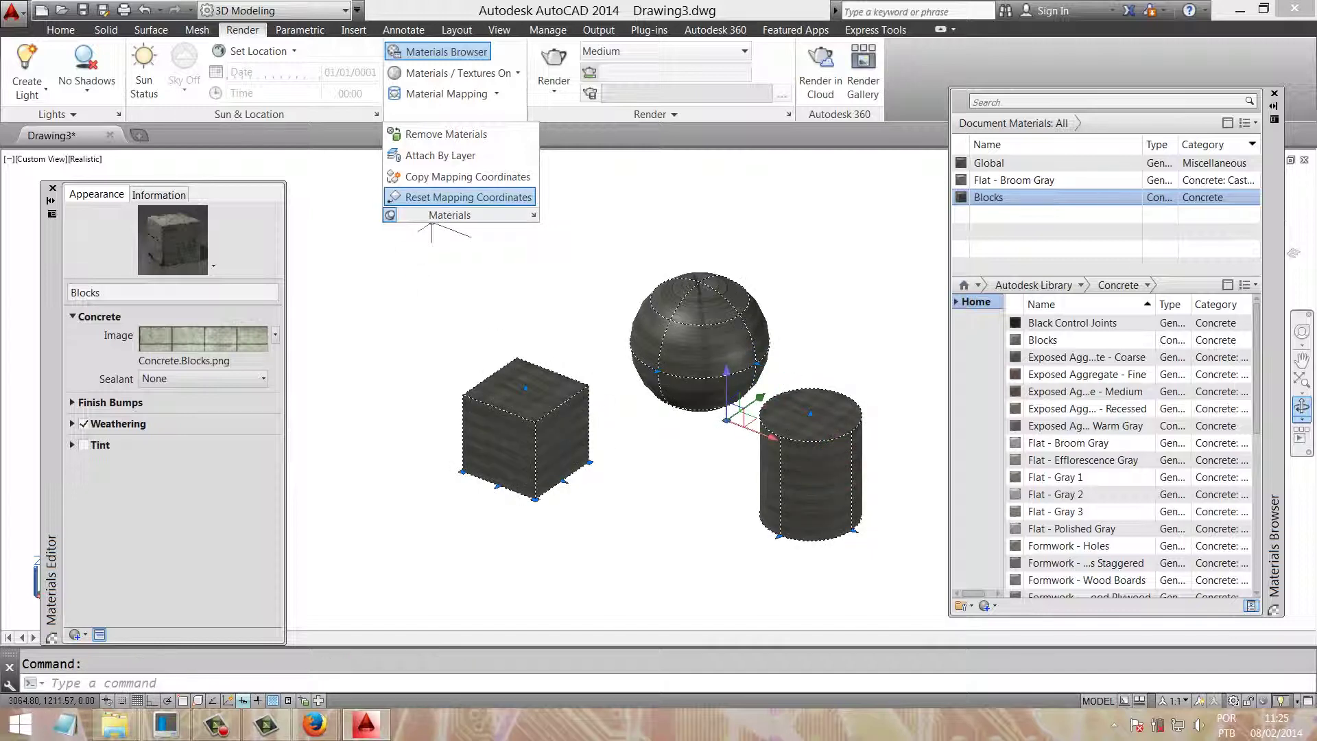
{"action": "left_click", "coordinate": [452, 198]}
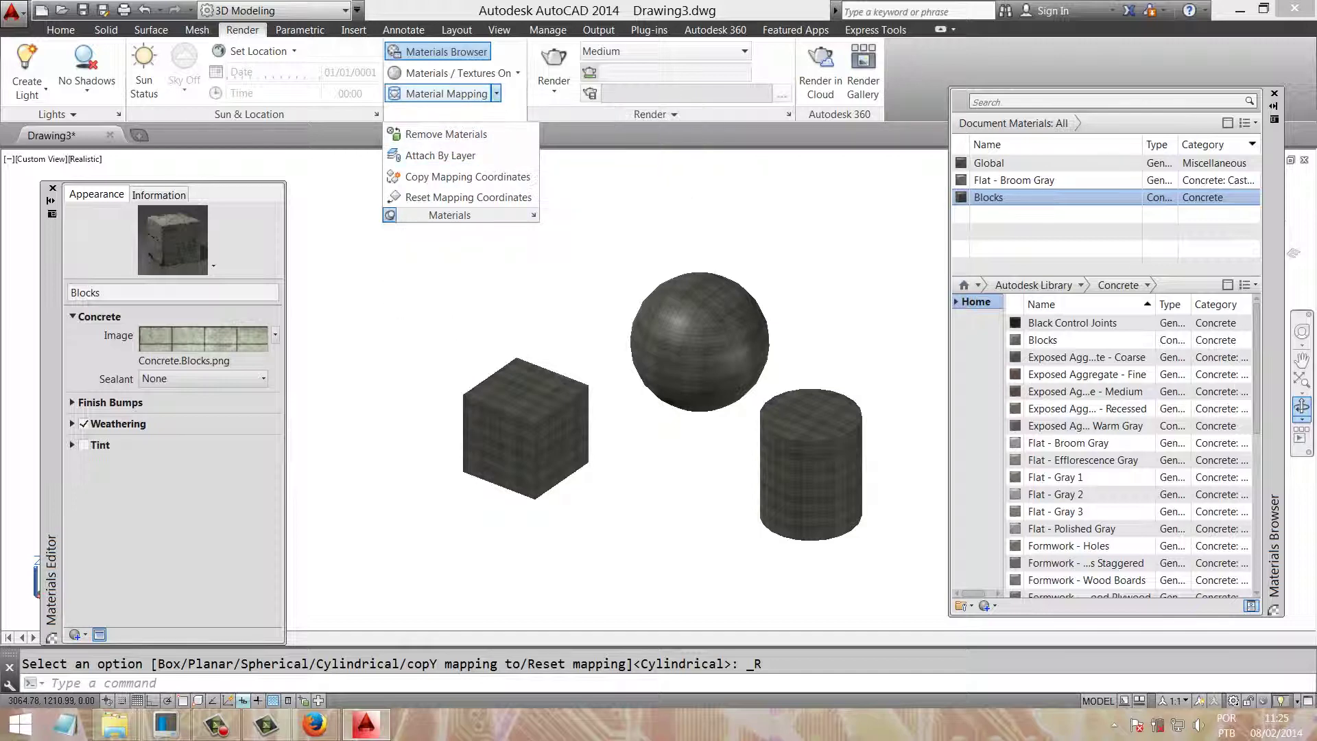
Step: Apply planar mapping to the cylinder and sphere
{"action": "left_click", "coordinate": [496, 93]}
{"action": "left_click", "coordinate": [432, 121]}
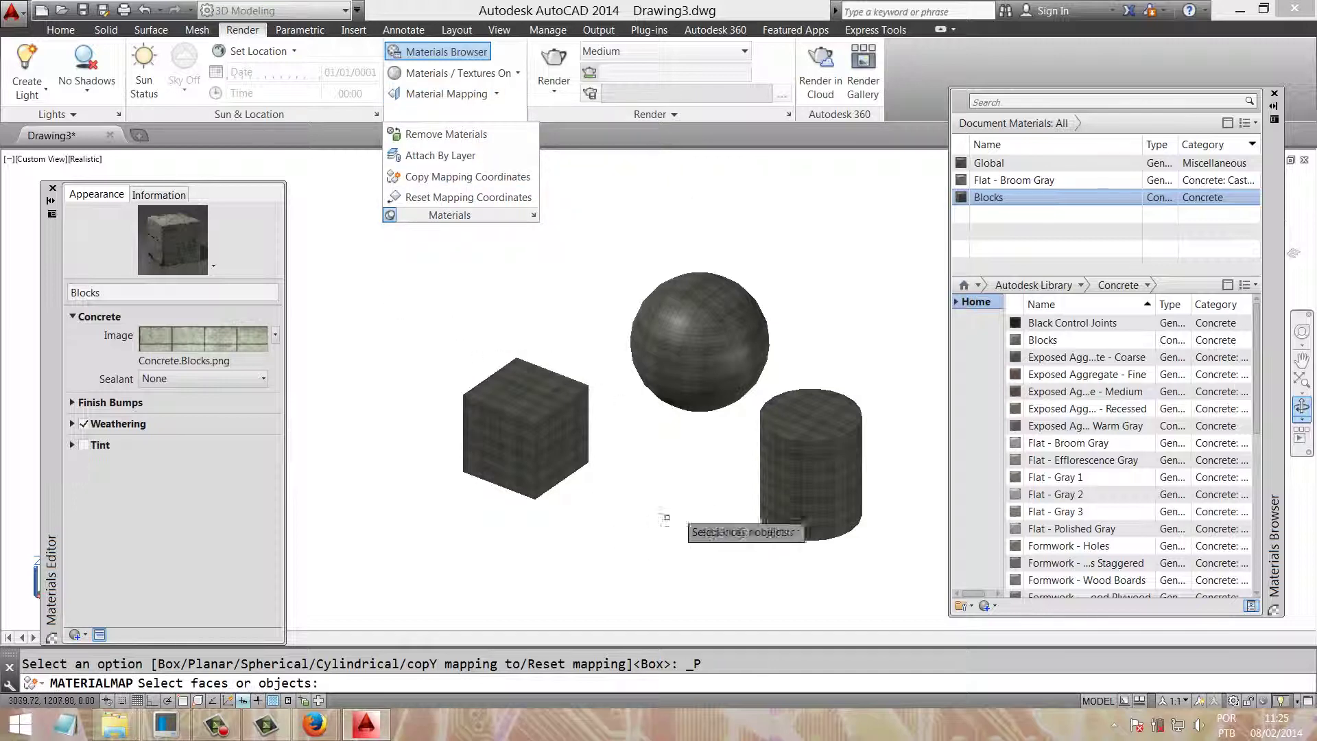
{"action": "left_click", "coordinate": [789, 456]}
{"action": "left_click", "coordinate": [678, 373]}
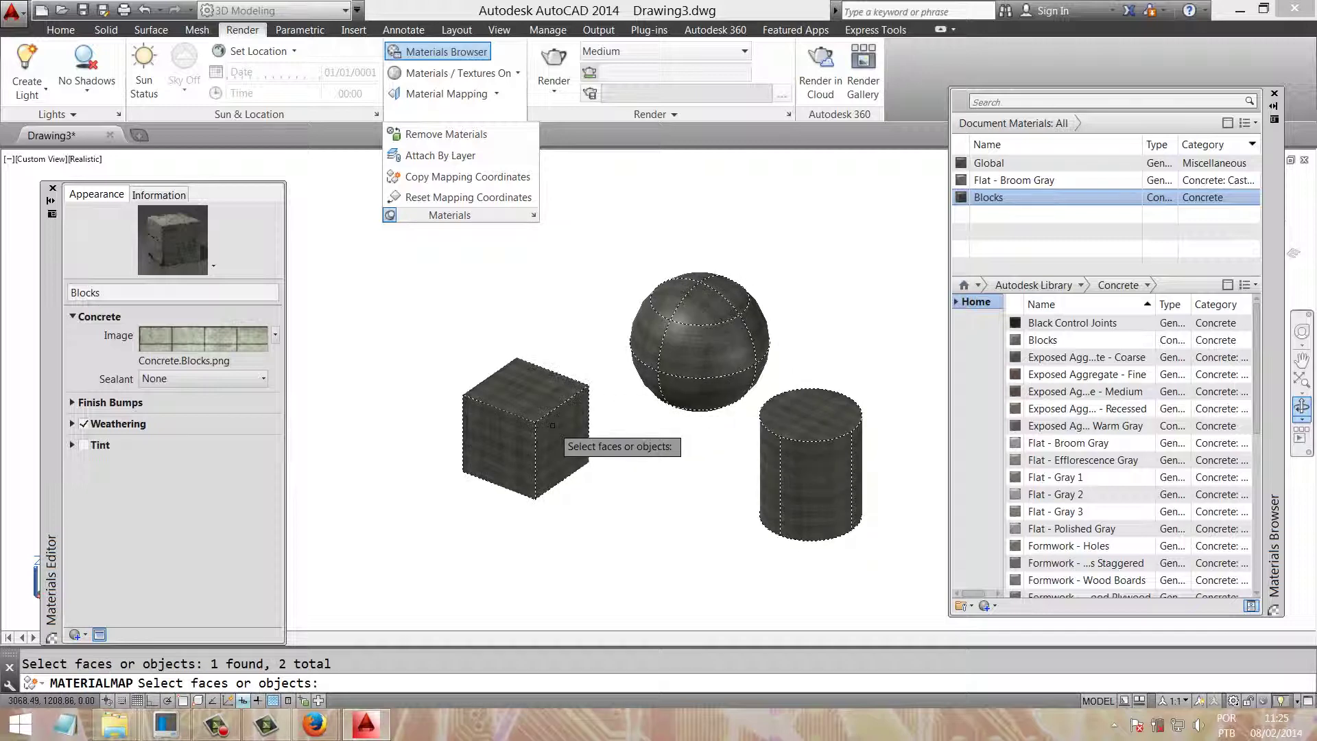
{"action": "key", "text": "Return"}
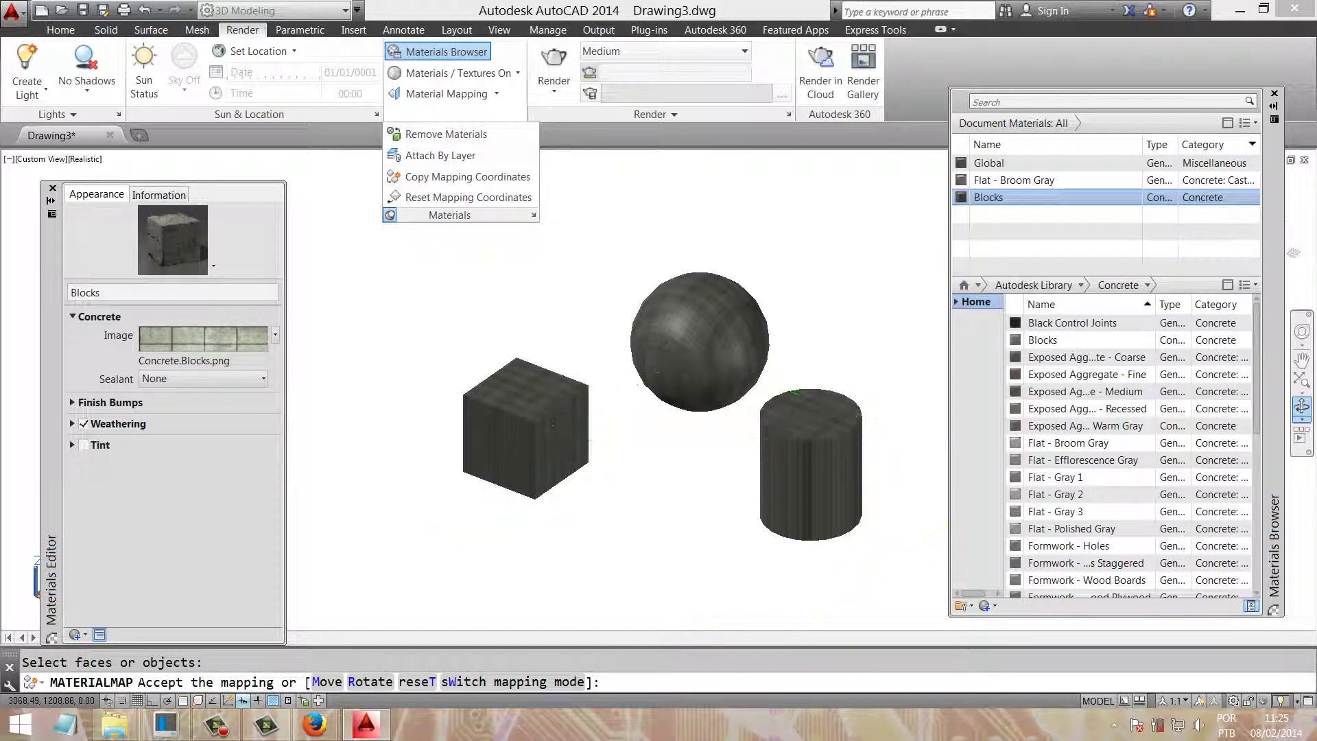
{"action": "key", "text": "Return"}
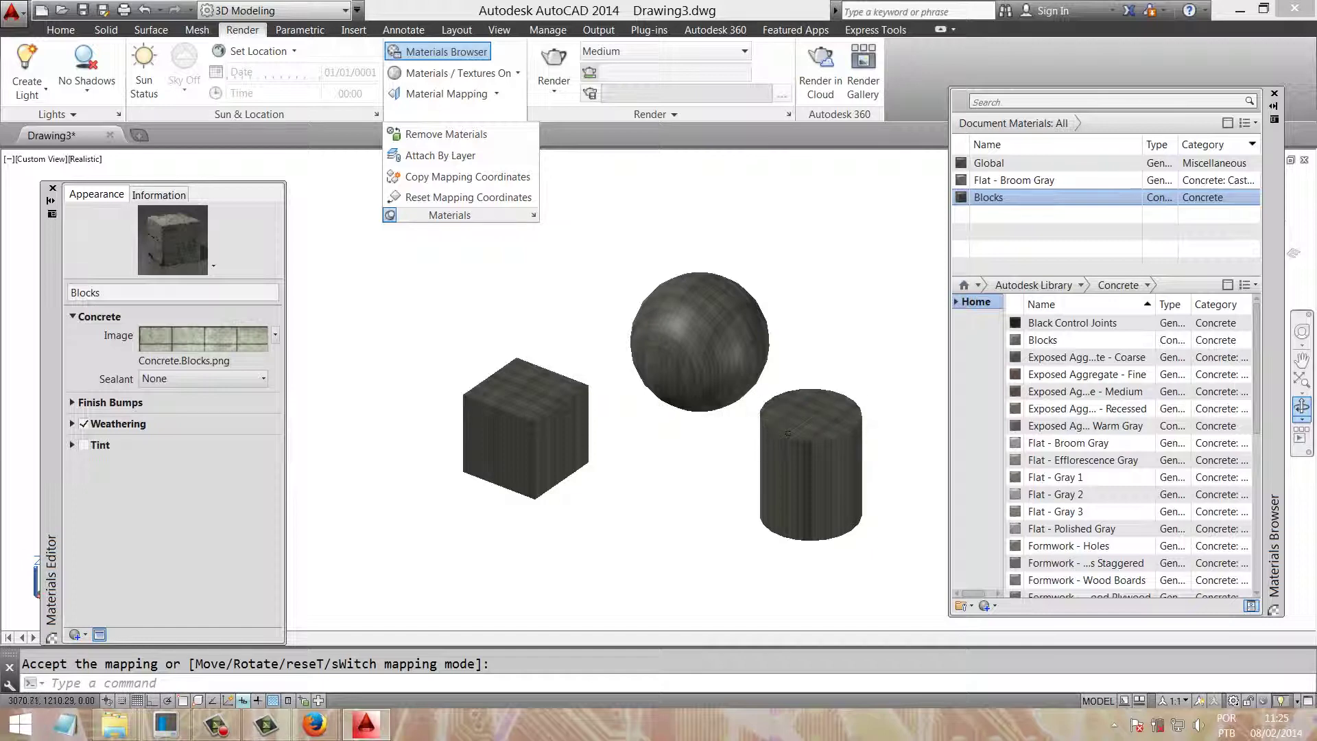
Step: Reset the mapping coordinates on the cylinder, sphere and cube
{"action": "key", "text": "Return"}
{"action": "left_click", "coordinate": [812, 467]}
{"action": "left_click", "coordinate": [713, 351]}
{"action": "left_click", "coordinate": [576, 419]}
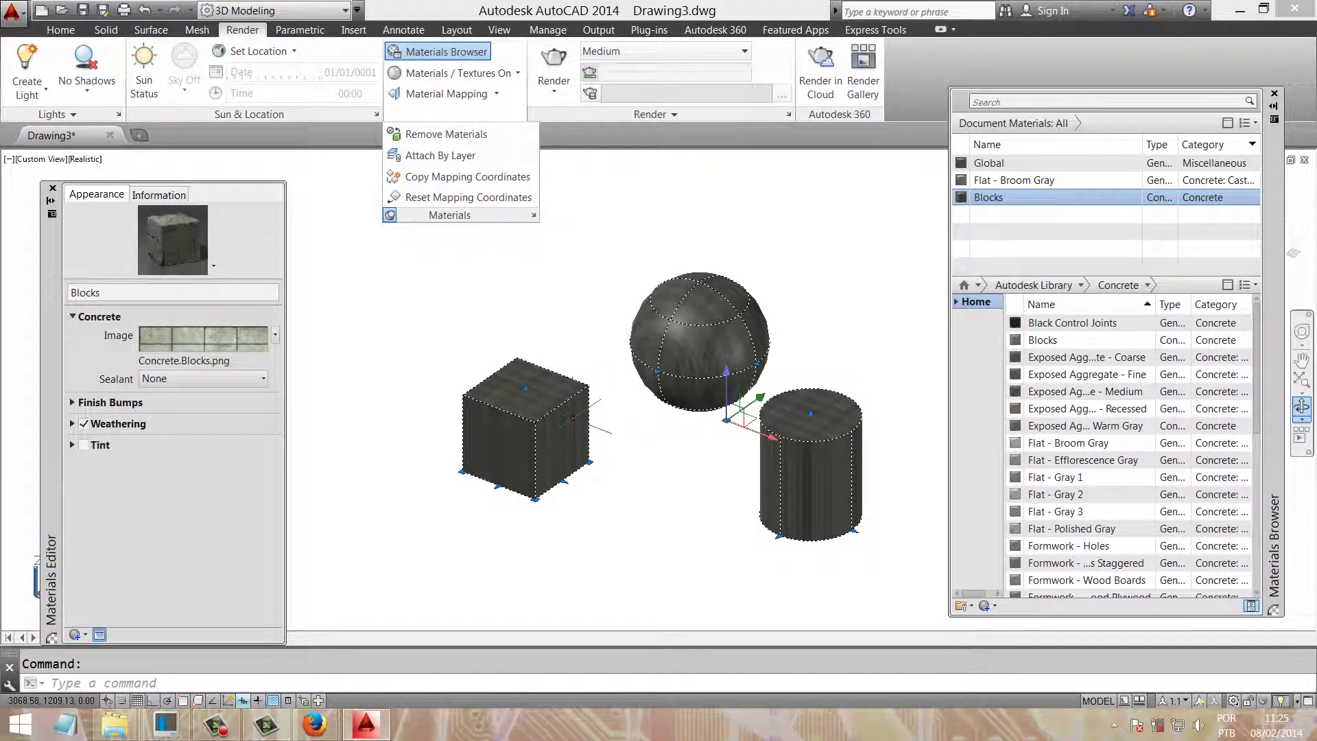
{"action": "left_click", "coordinate": [452, 197]}
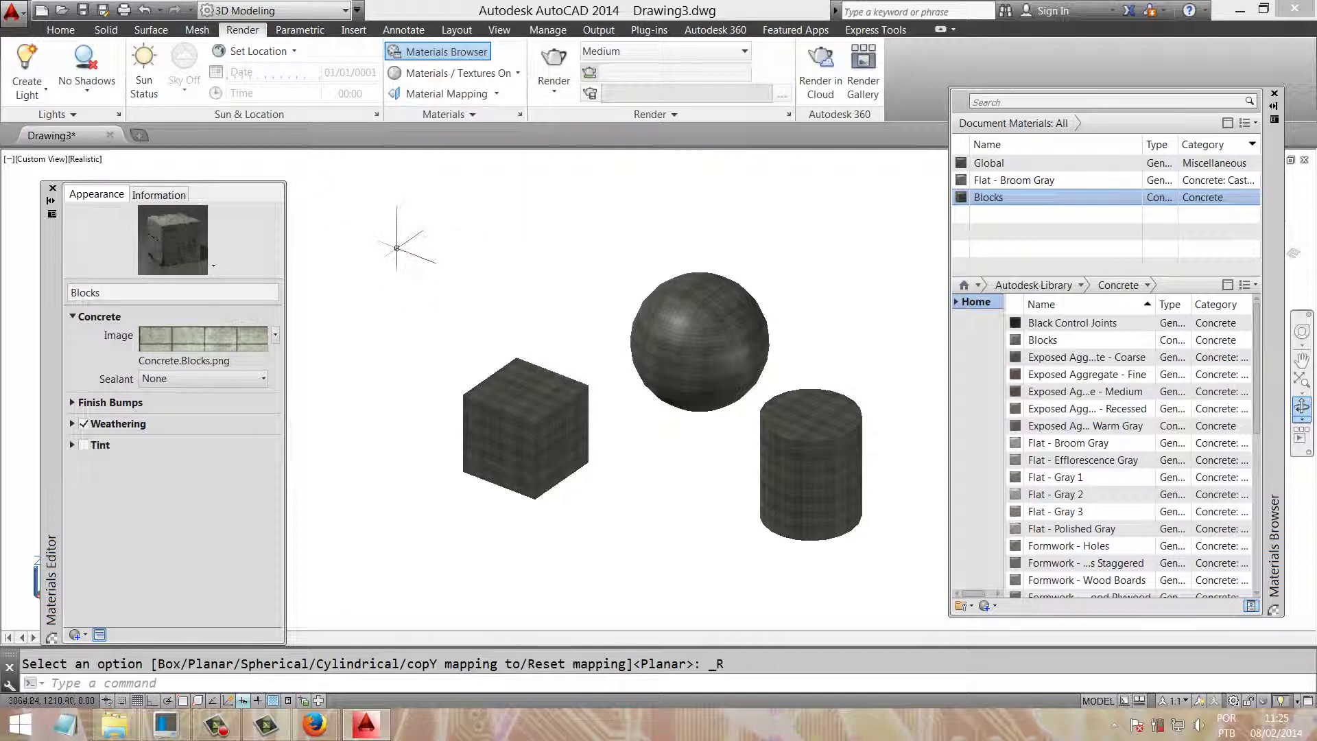
Step: Reopen the Concrete image's Texture Editor to check its 0,25 by 0,19 sample size
{"action": "left_click", "coordinate": [445, 114]}
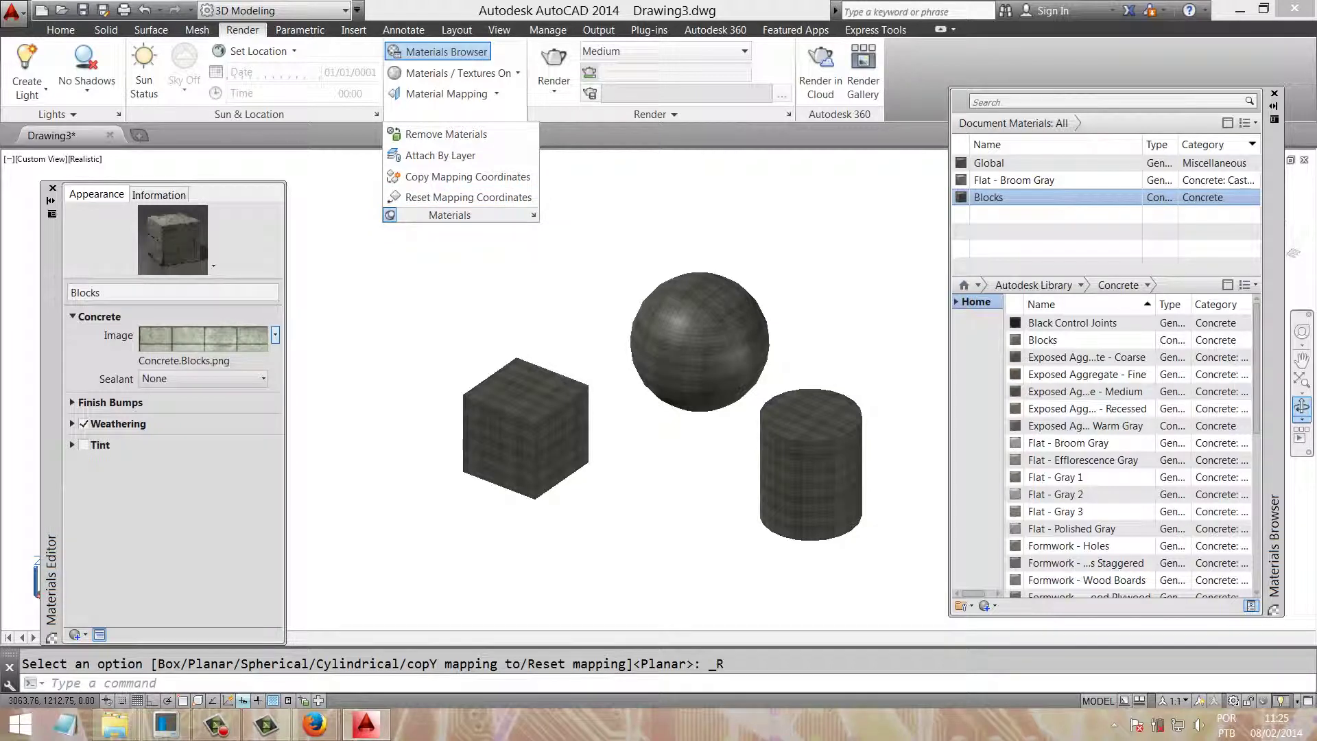
{"action": "left_click", "coordinate": [274, 335]}
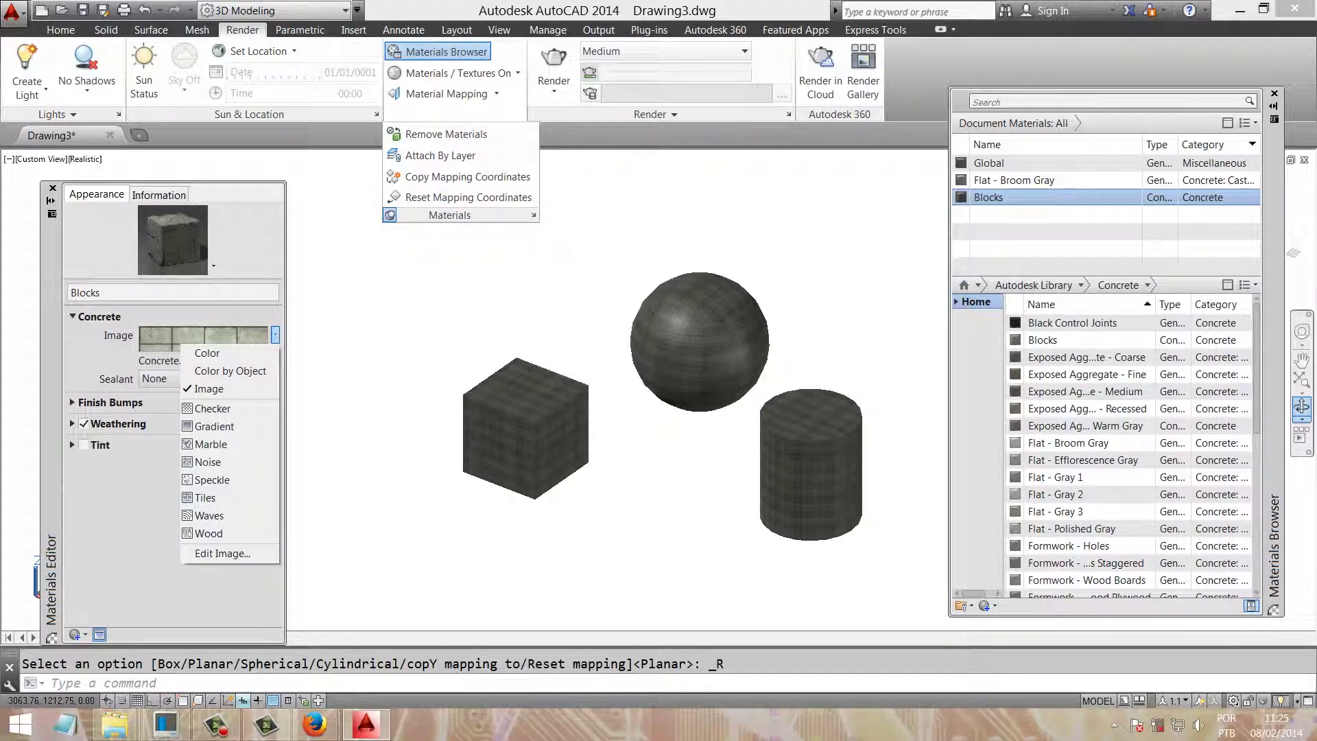
{"action": "key", "text": "Escape"}
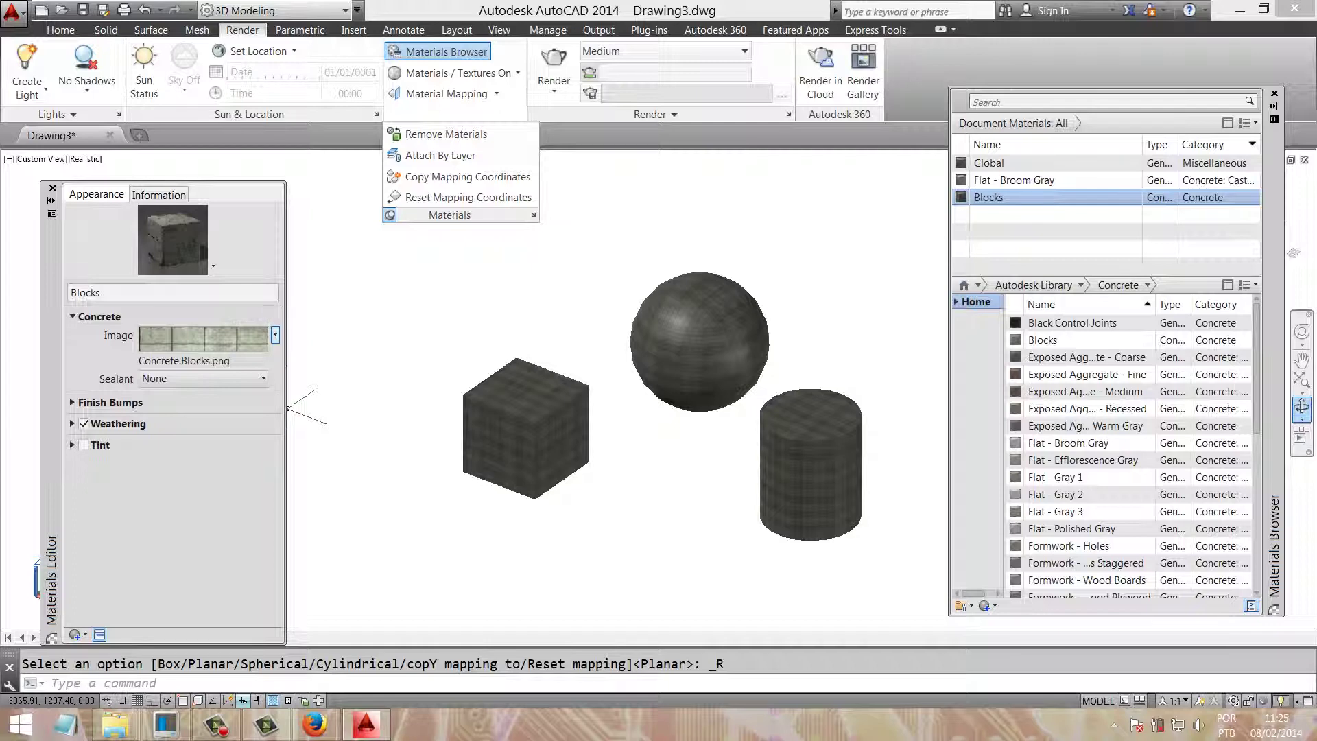
{"action": "left_click", "coordinate": [275, 335]}
{"action": "left_click", "coordinate": [212, 552]}
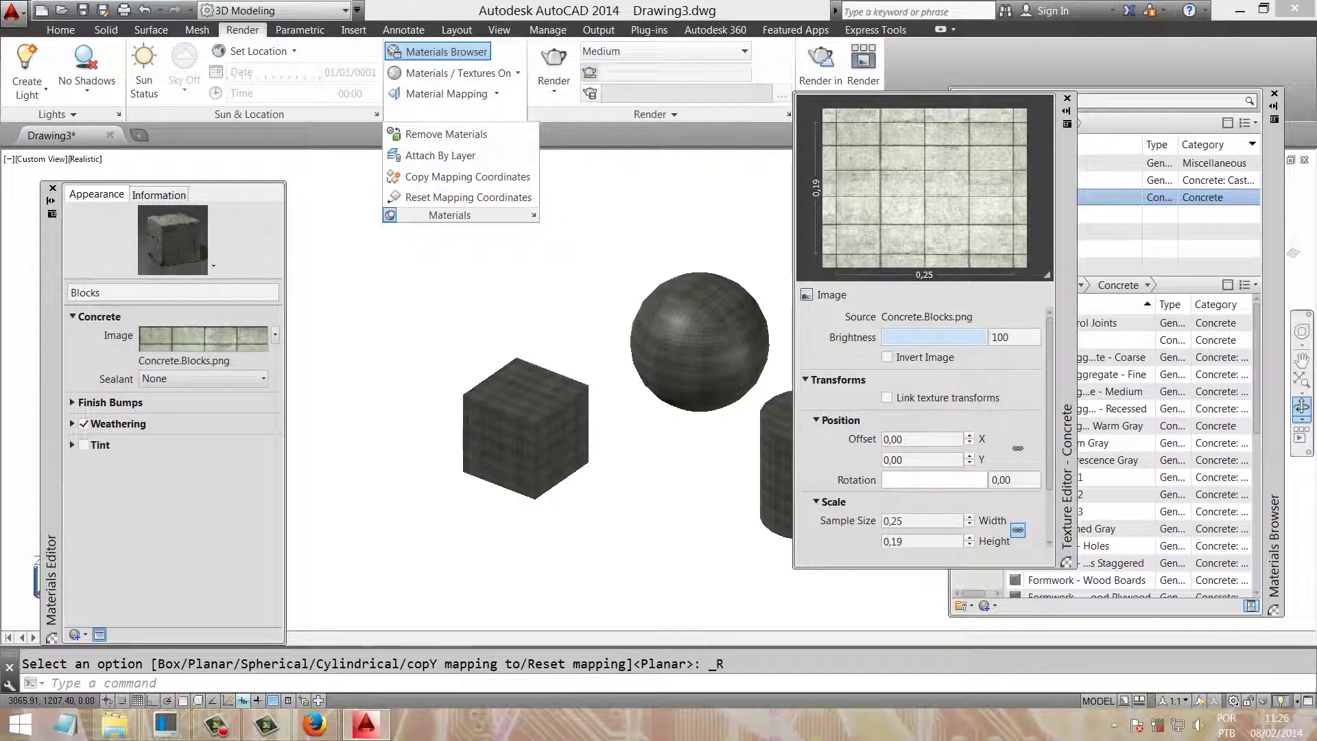
{"action": "key", "text": "Tab"}
{"action": "scroll", "coordinate": [922, 425], "scroll_direction": "down", "scroll_amount": 2}
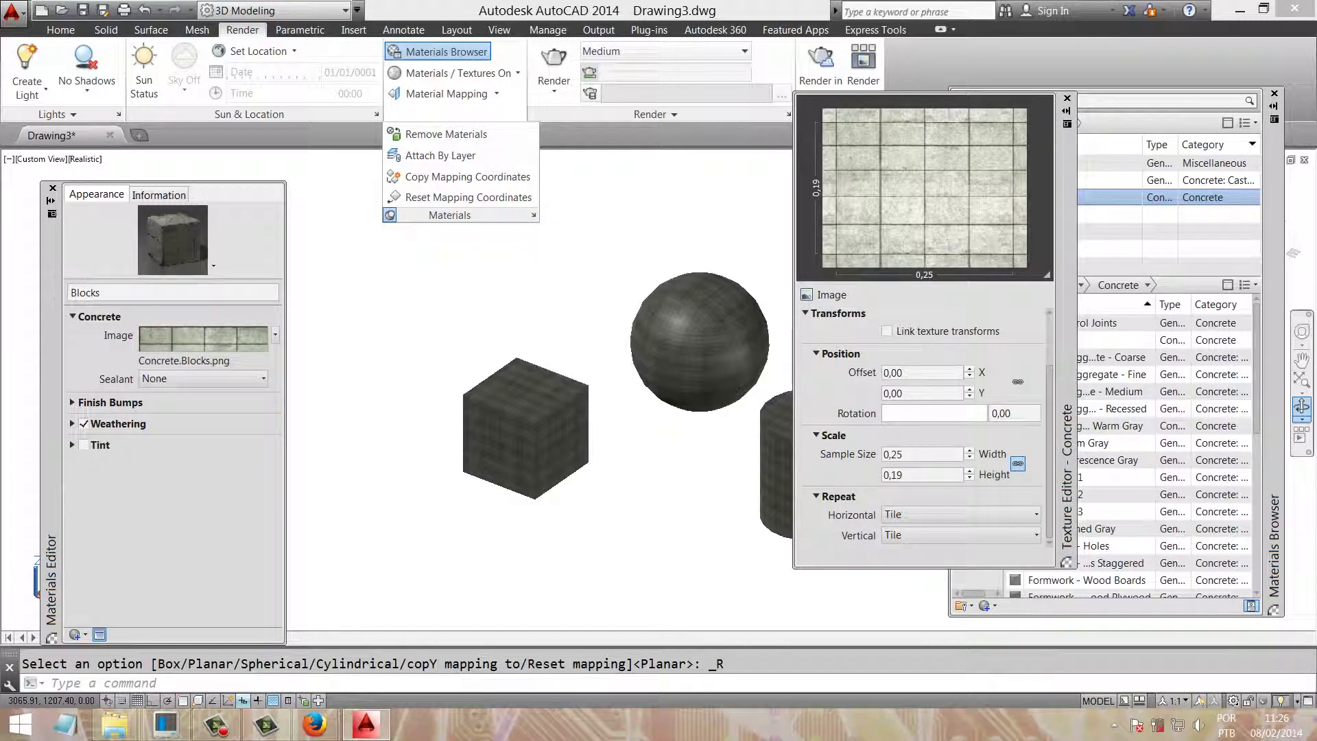
{"action": "scroll", "coordinate": [923, 425], "scroll_direction": "up", "scroll_amount": 1}
{"action": "scroll", "coordinate": [923, 425], "scroll_direction": "up", "scroll_amount": 1}
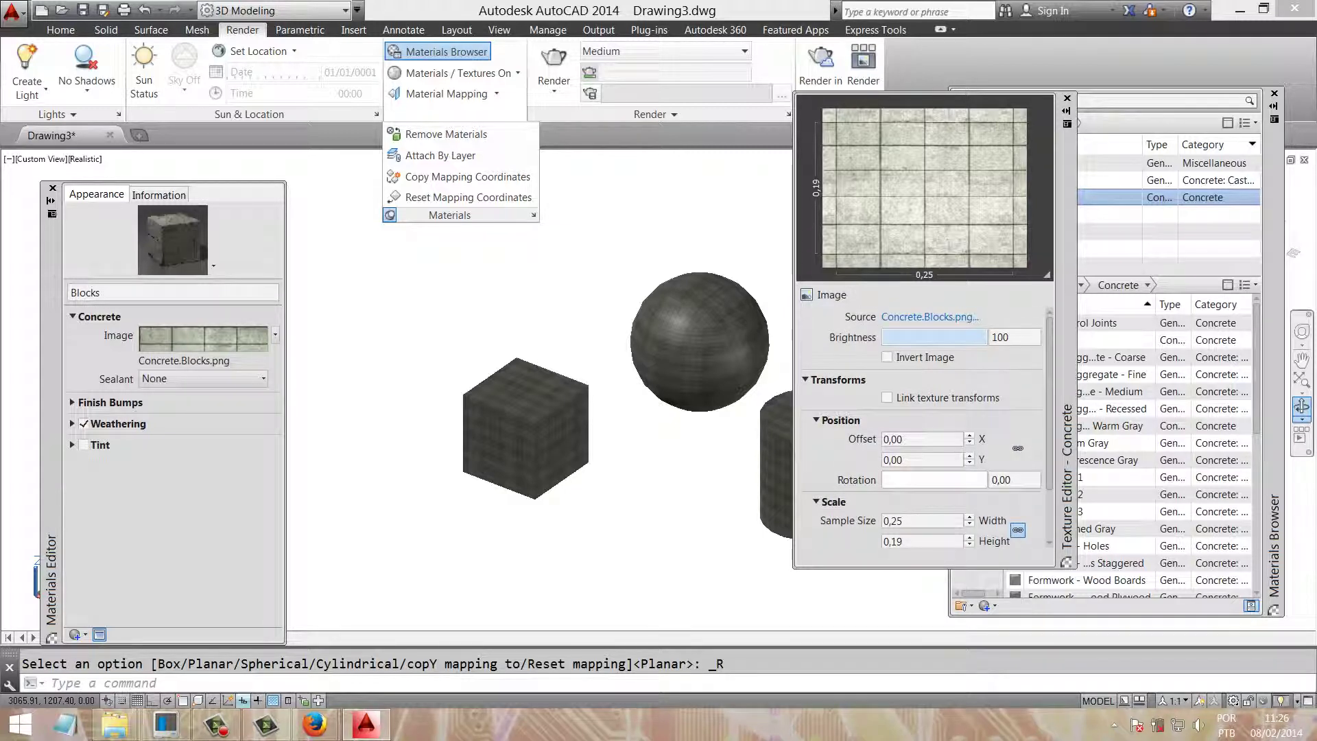